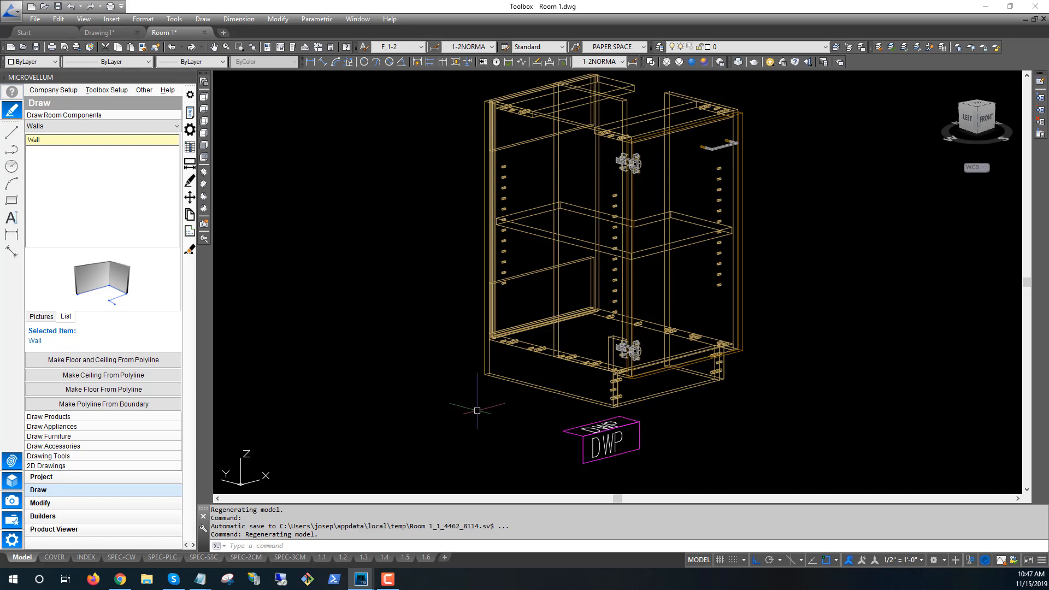
Step: Examine the base cabinet's right side panel and inner notch panel around the shelf in the 3D view
scroll(700, 188, "up", 4)
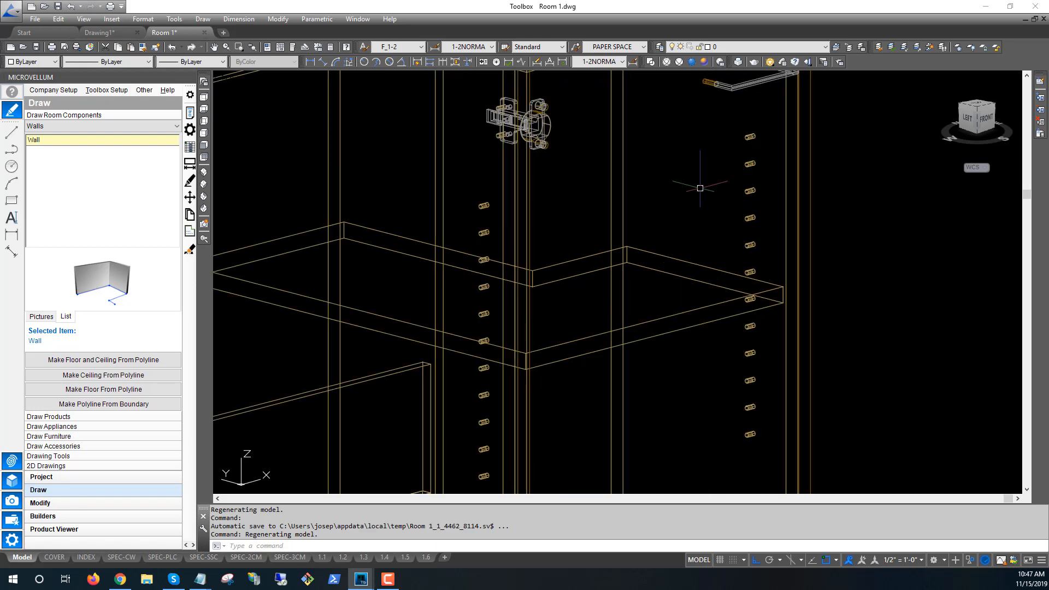
scroll(700, 187, "down", 3)
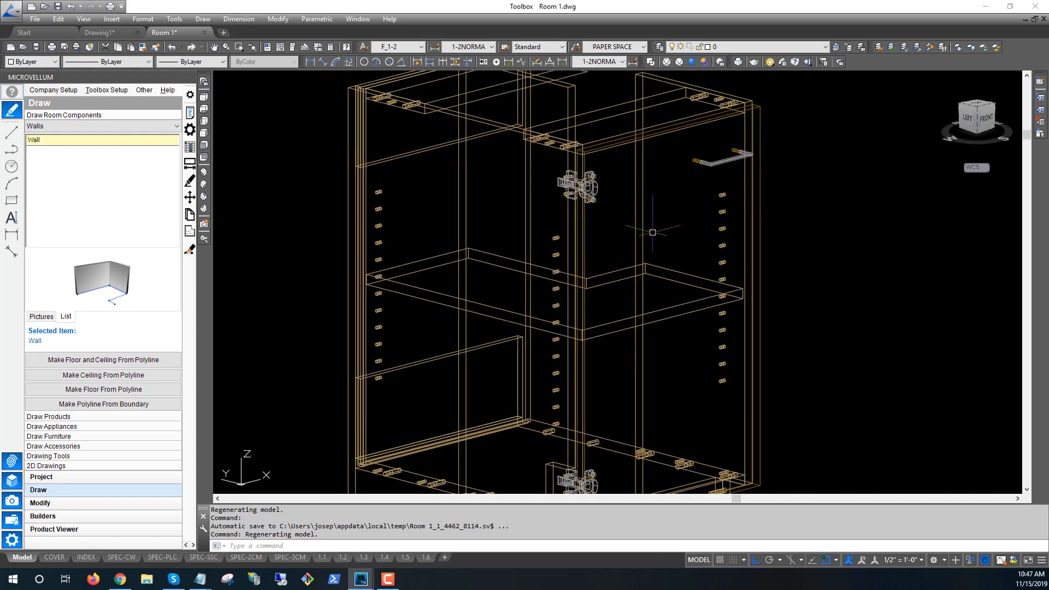
left_click(638, 212)
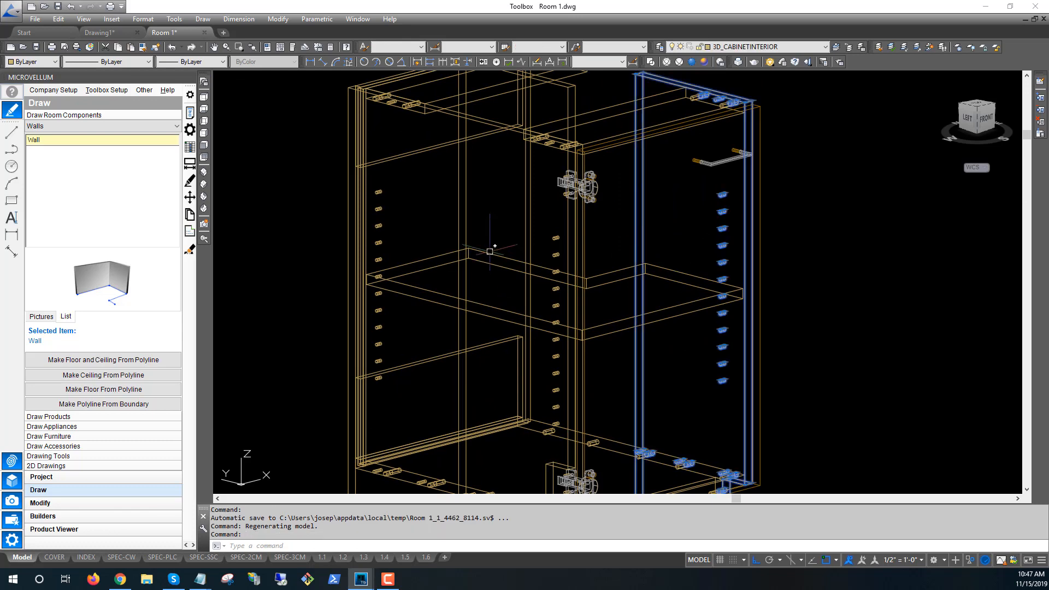
left_click(464, 186)
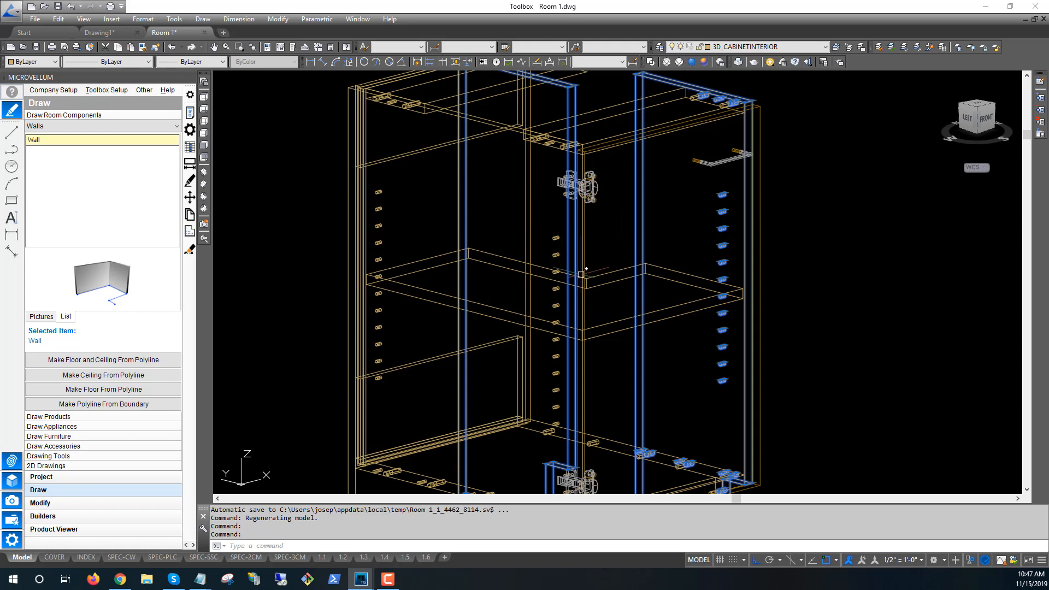
middle_click_drag(594, 167, 602, 232)
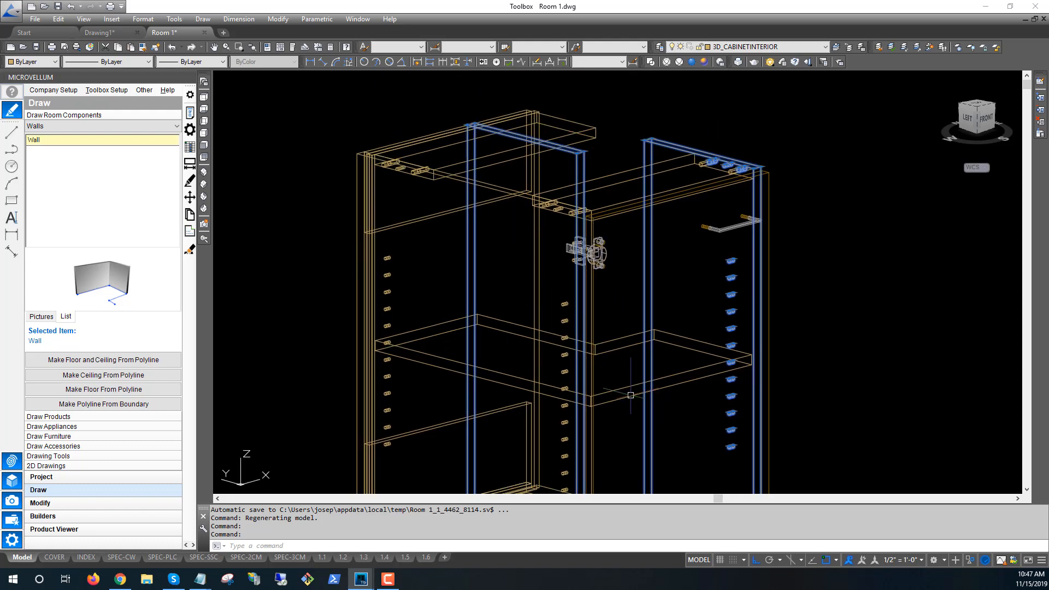
middle_click_drag(630, 395, 614, 337)
key("Escape")
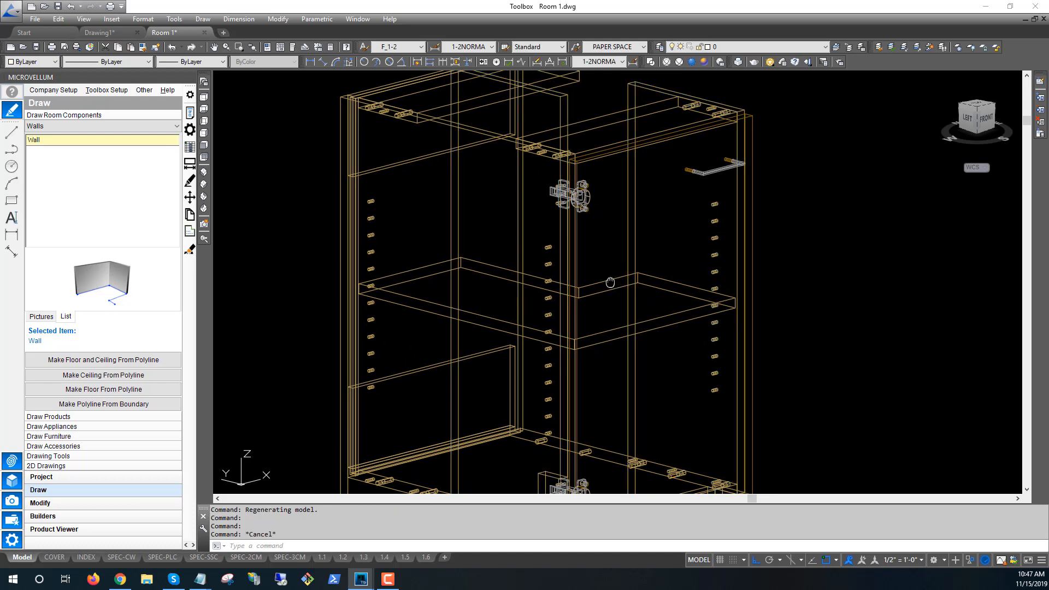
middle_click_drag(610, 282, 632, 300)
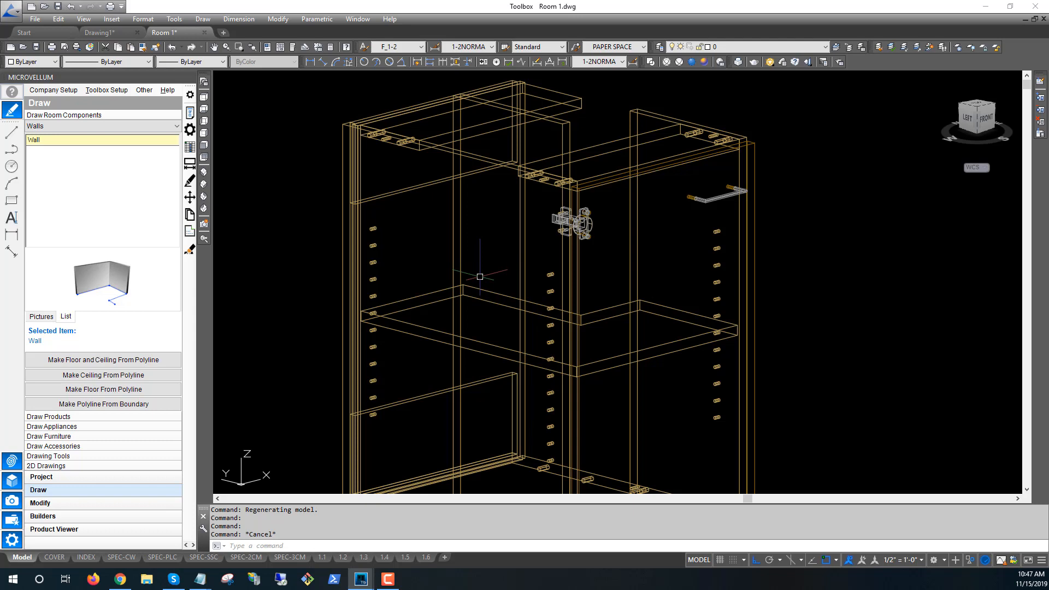
Step: Switch to the top view and change the notched adjustable shelf's colour to Red
left_click(203, 96)
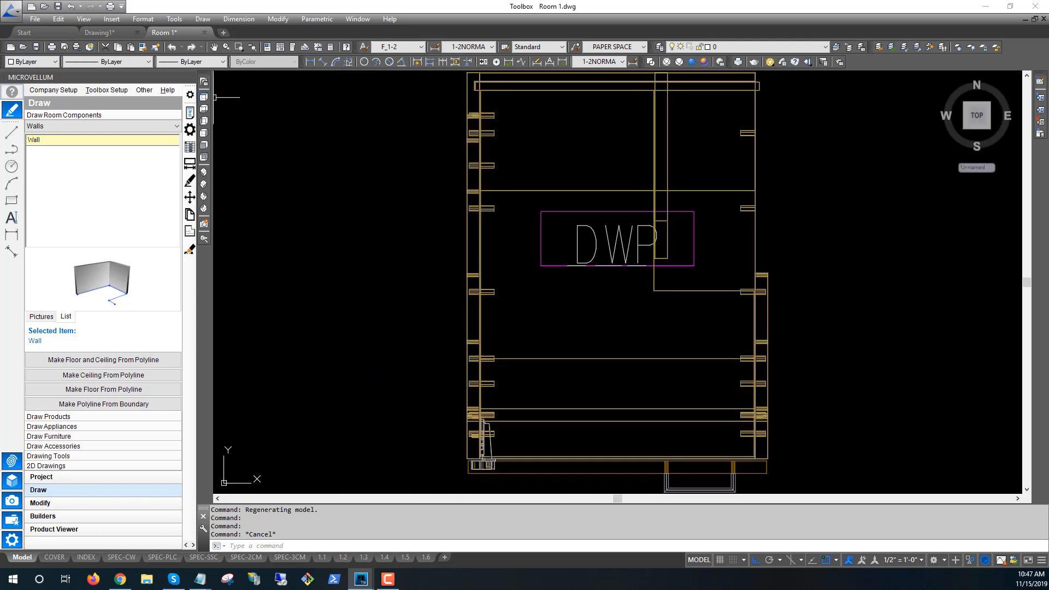
middle_click_drag(611, 304, 560, 314)
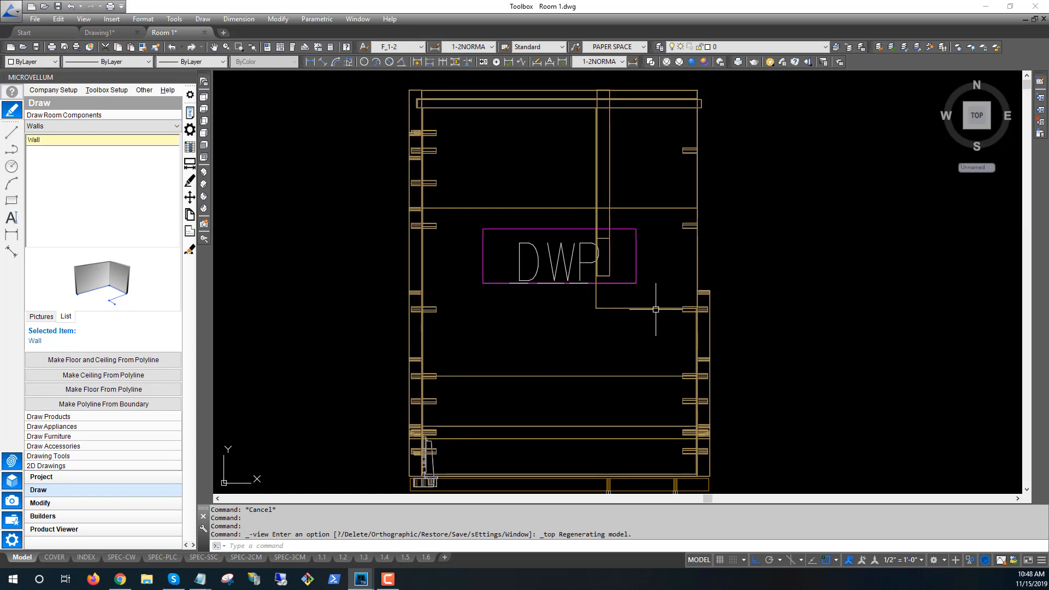
left_click_drag(658, 300, 637, 321)
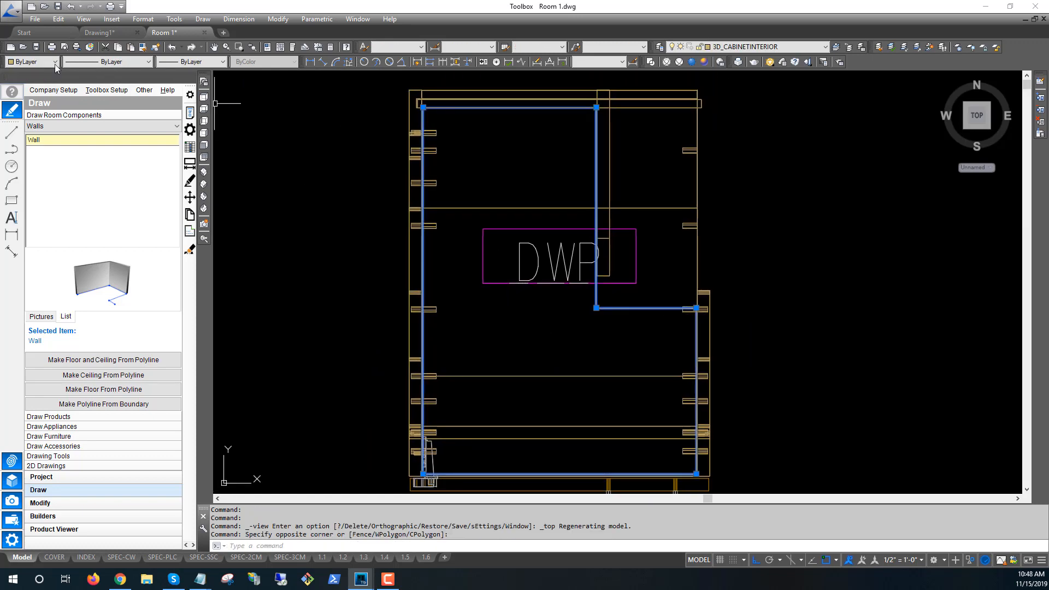
left_click(55, 62)
left_click(22, 90)
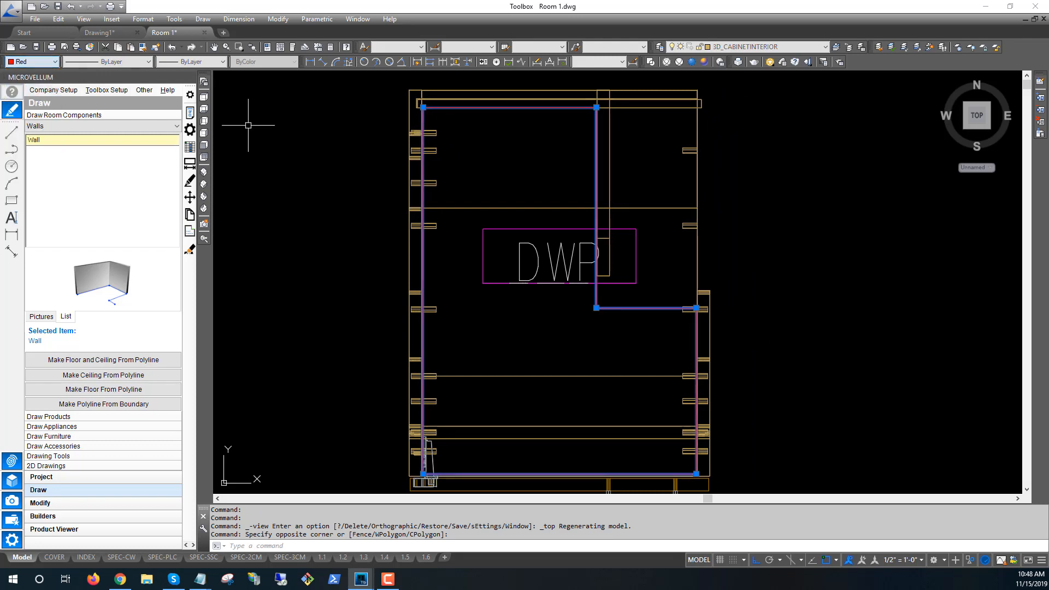
key("Escape")
middle_click_drag(641, 333, 637, 336)
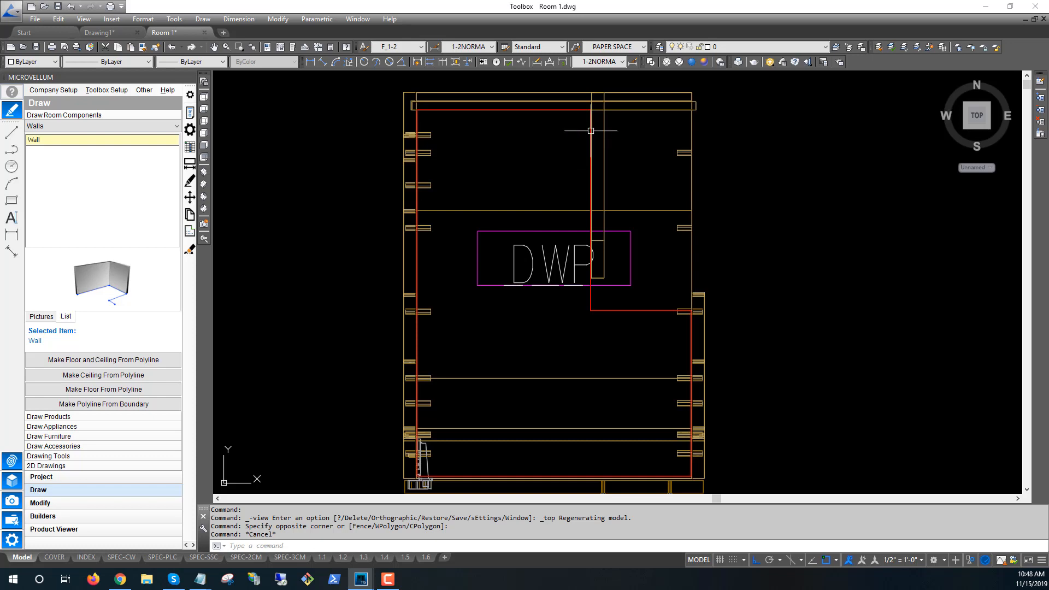
Step: Open the part properties of the DWP 1 Door Base product and show the Adjustable and Fixed Shelves subassembly's properties
left_click(189, 129)
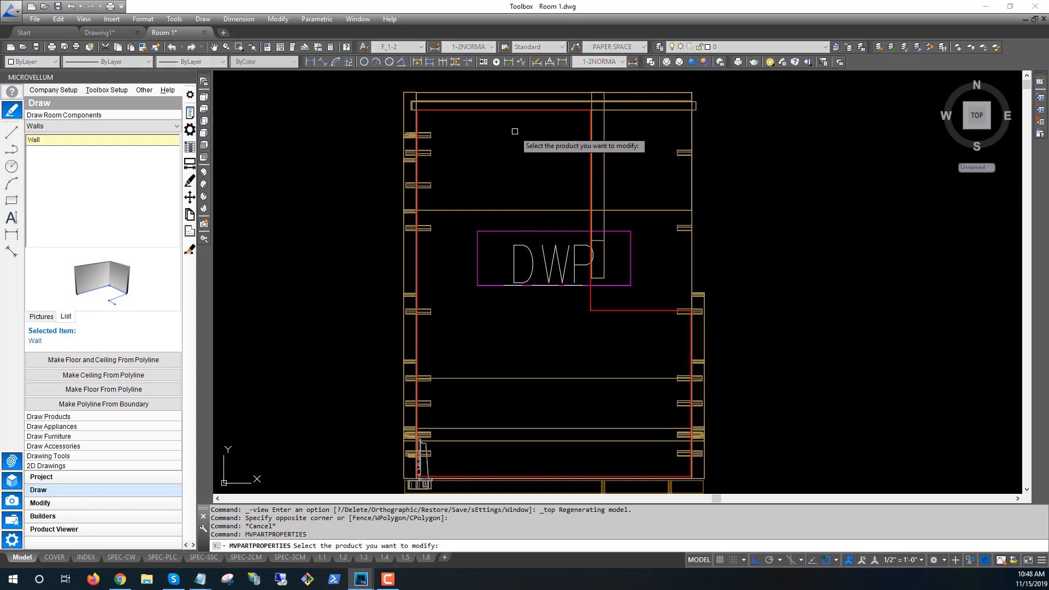
left_click(546, 250)
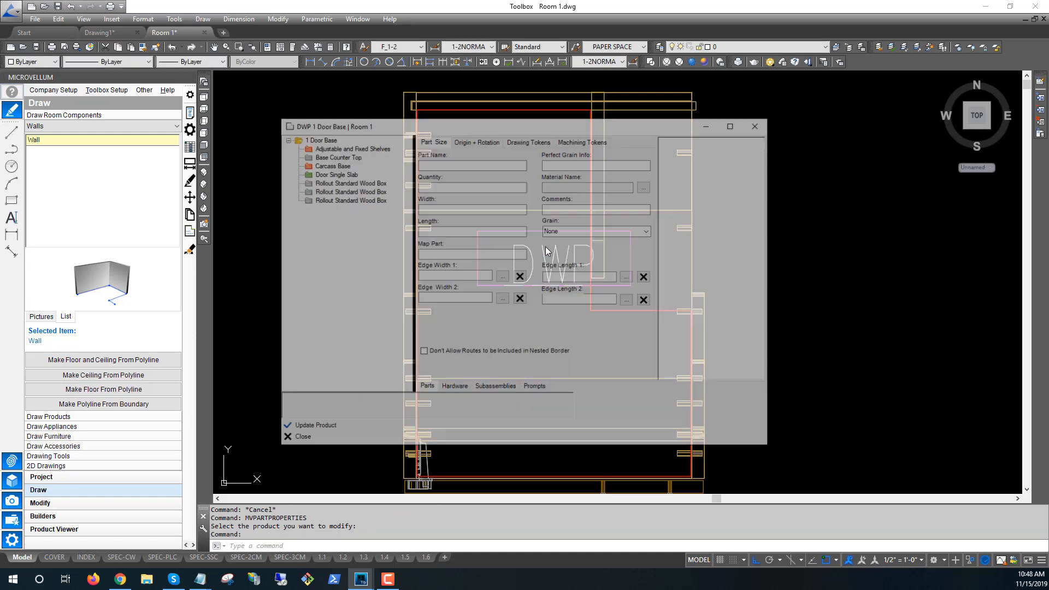
left_click(385, 147)
right_click(385, 148)
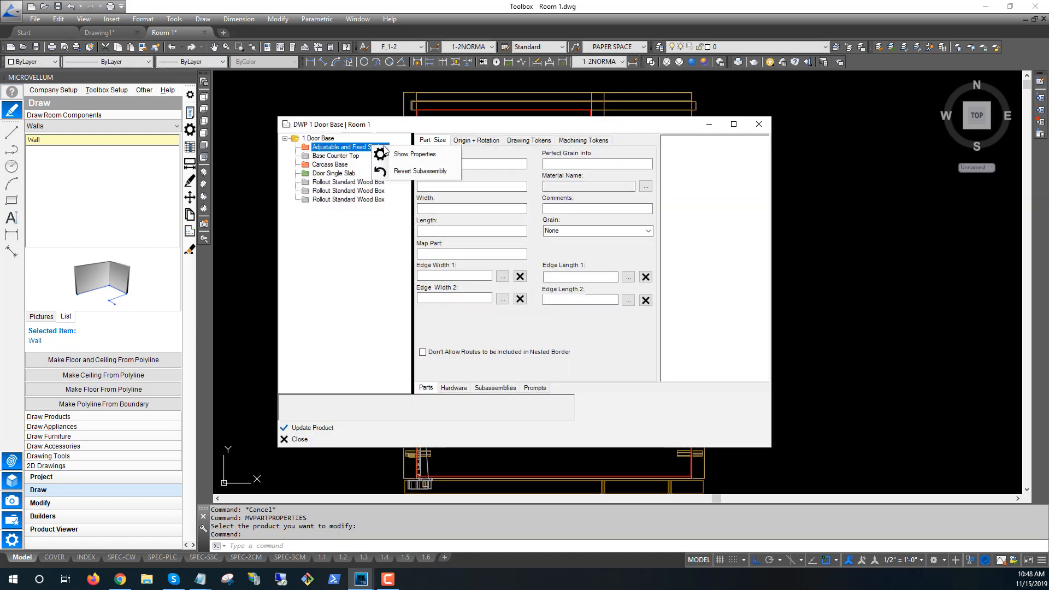
left_click(415, 154)
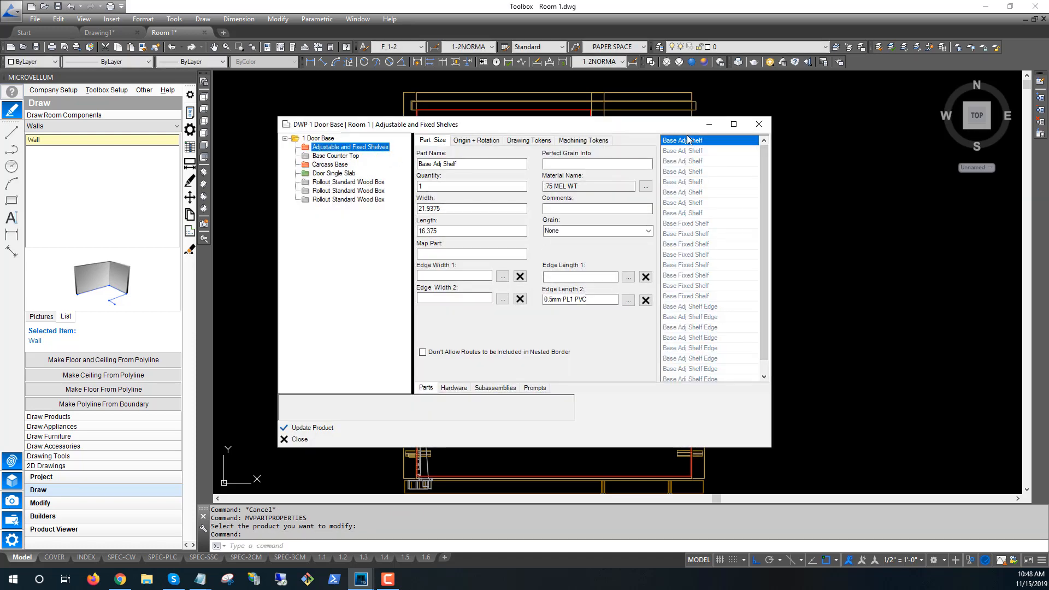
Step: Review the machining tokens of the first Base Adj Shelf, down to the last SHELF4[Right Linebore Holes] token
left_click(585, 140)
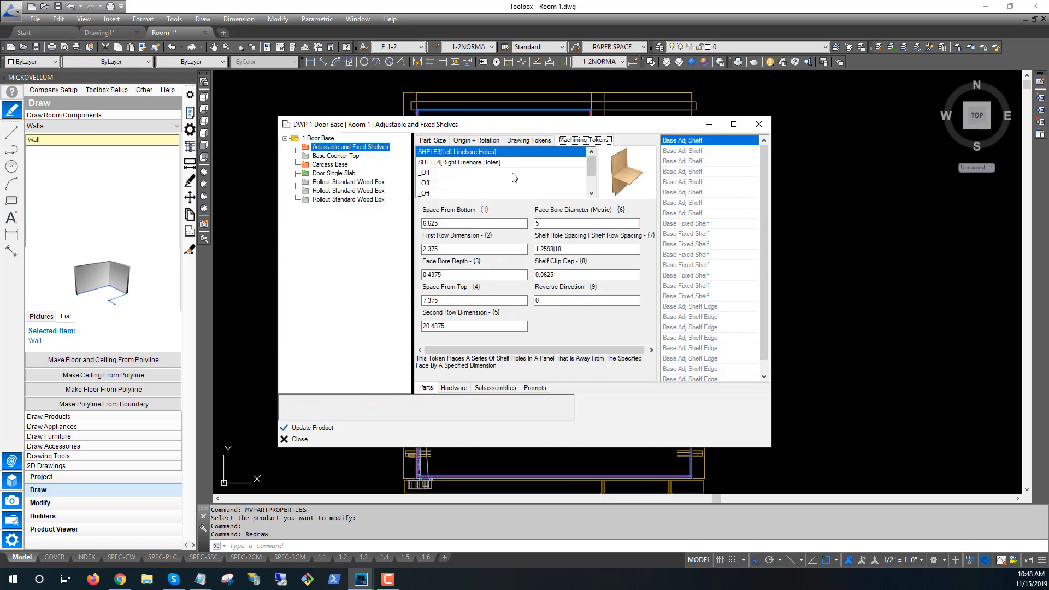
left_click(463, 163)
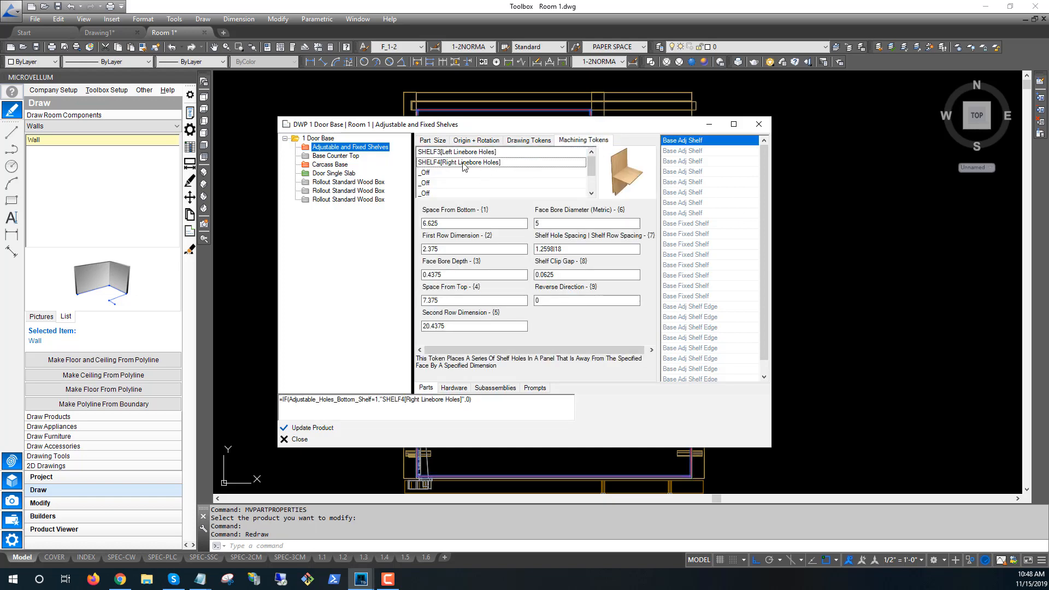
left_click_drag(502, 130, 936, 137)
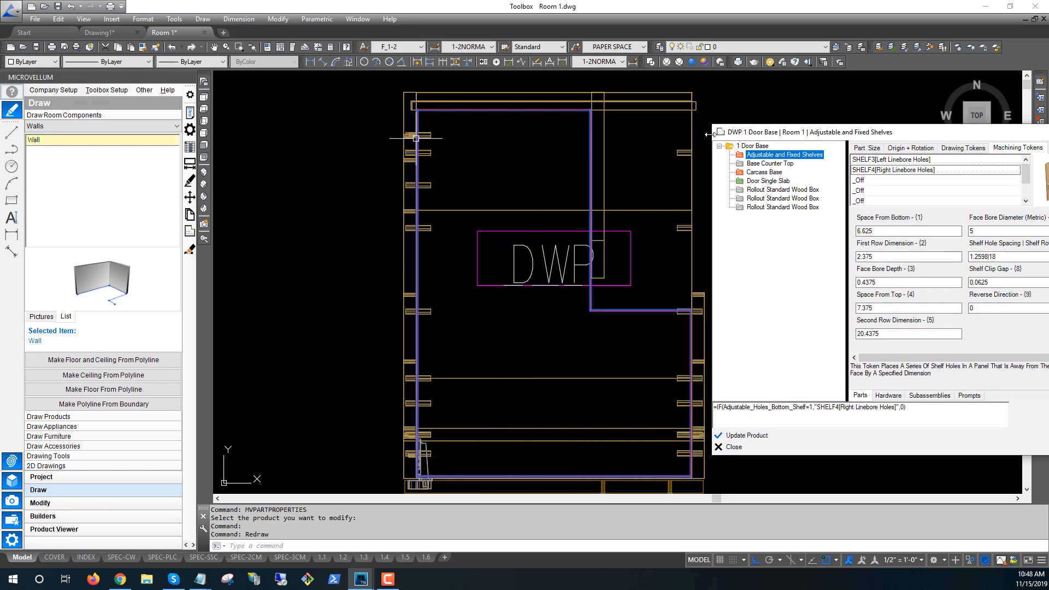
left_click_drag(859, 137, 570, 119)
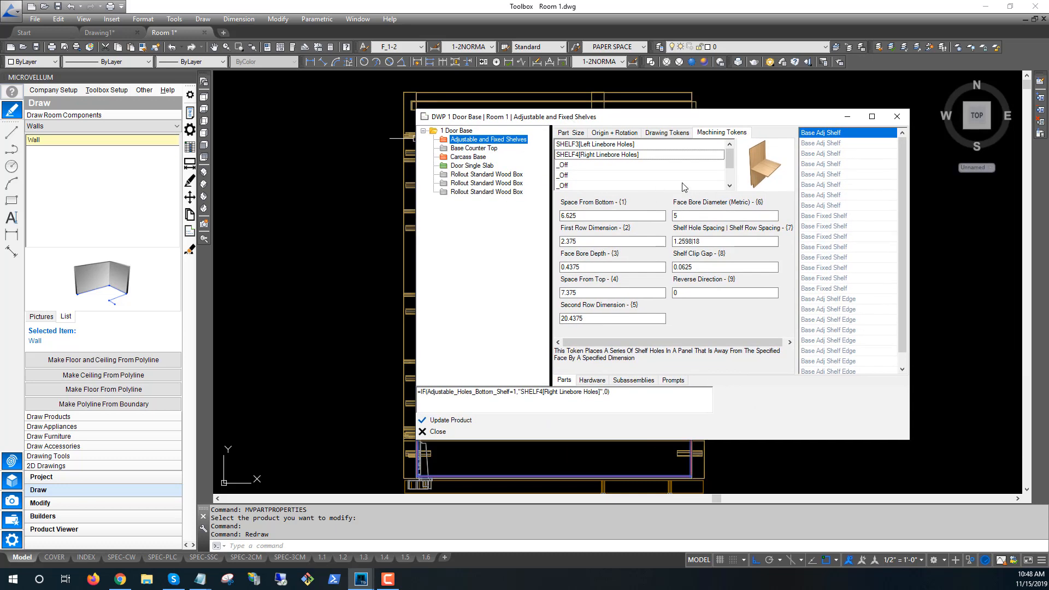
left_click_drag(730, 159, 730, 180)
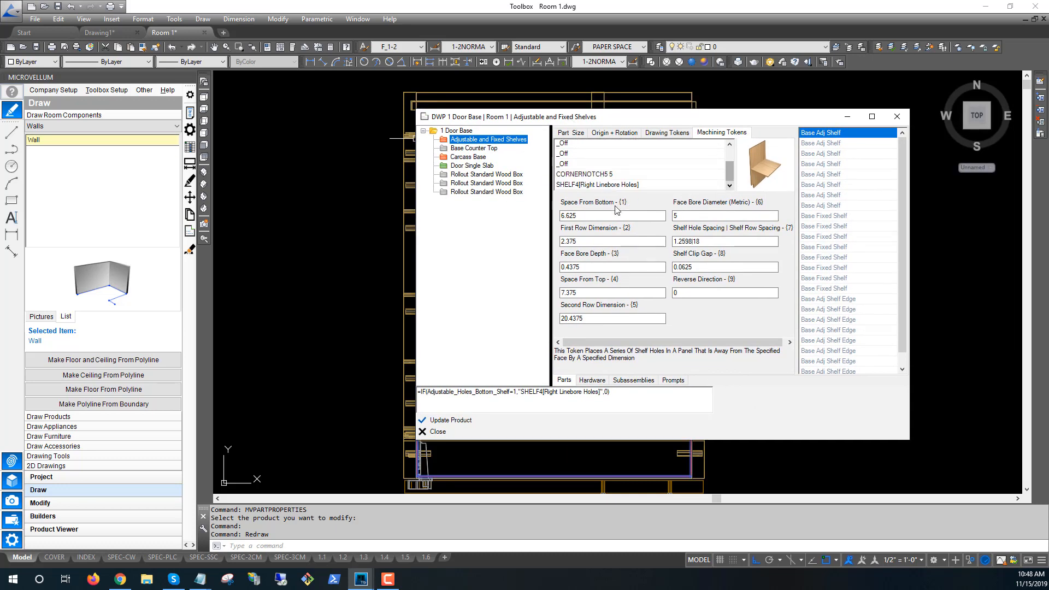
left_click(572, 186)
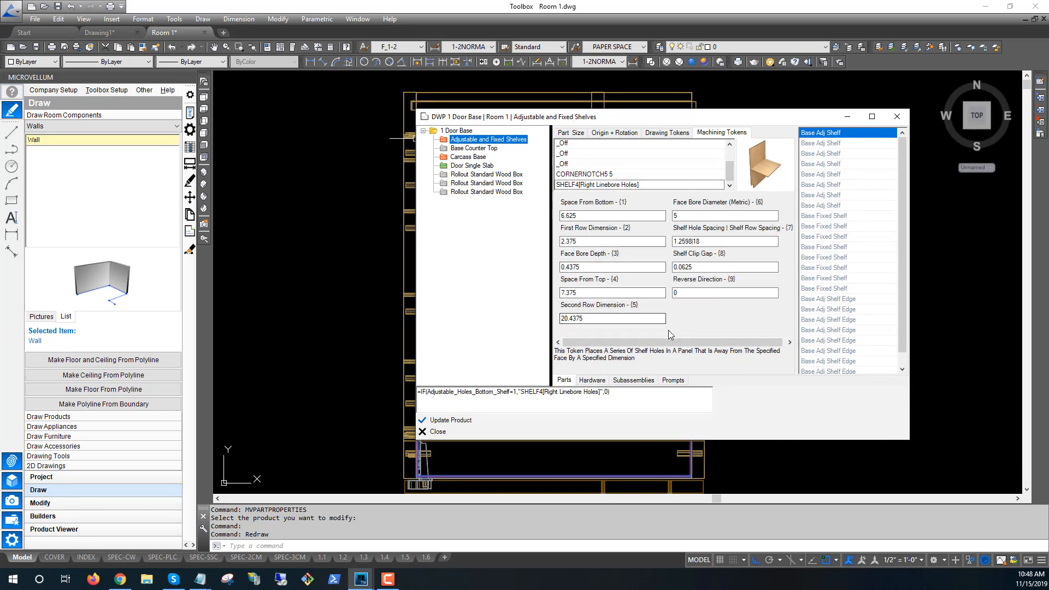
Step: Inspect the Shelf Clip Gap formula of the last SHELF4[Right Linebore Holes] token and close the part properties
left_click(725, 267)
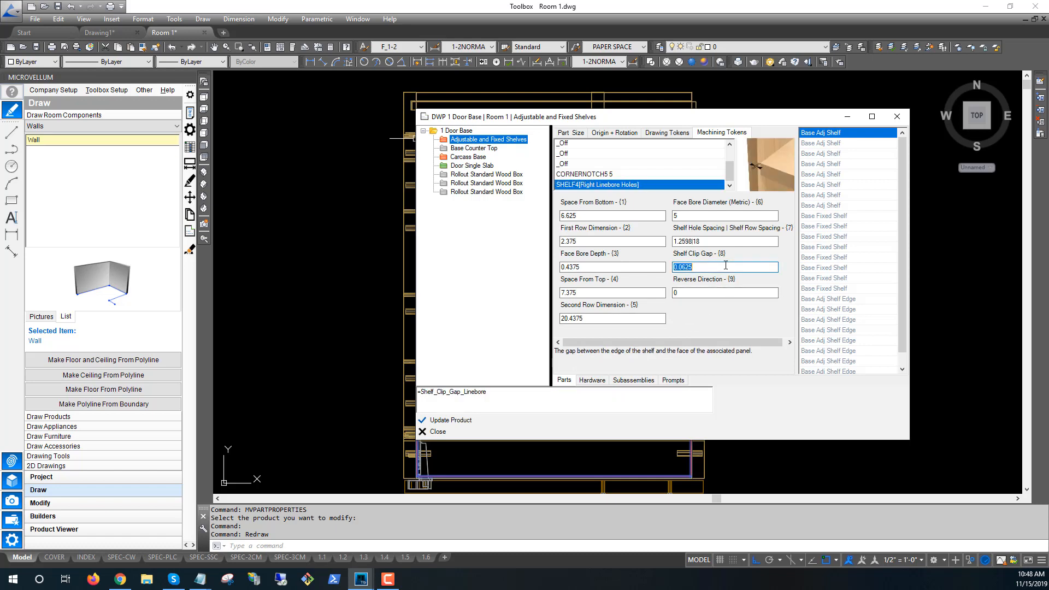
left_click_drag(498, 397, 403, 396)
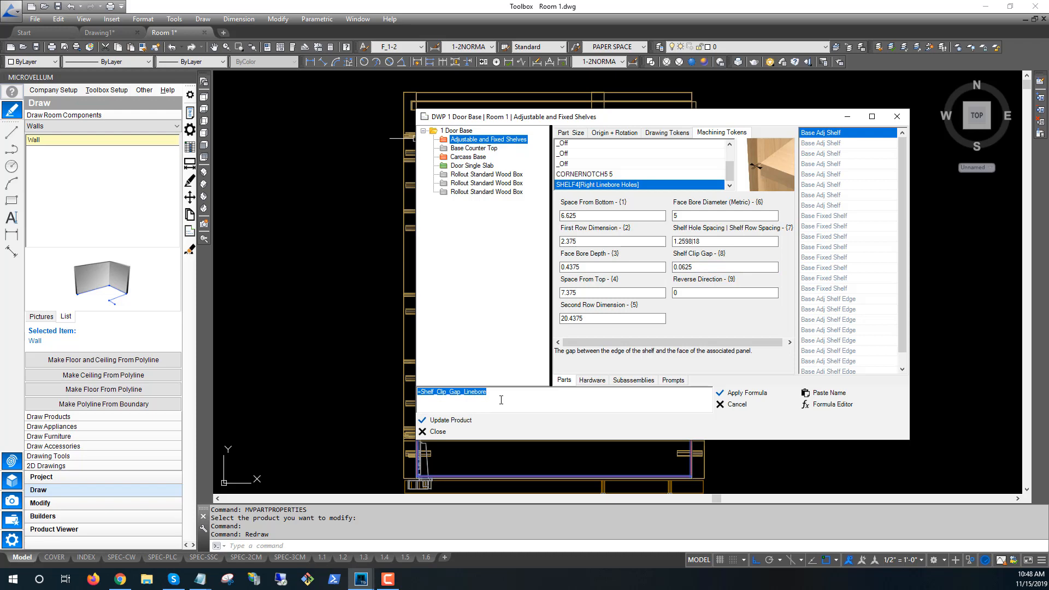
left_click(422, 396)
left_click_drag(561, 120, 560, 302)
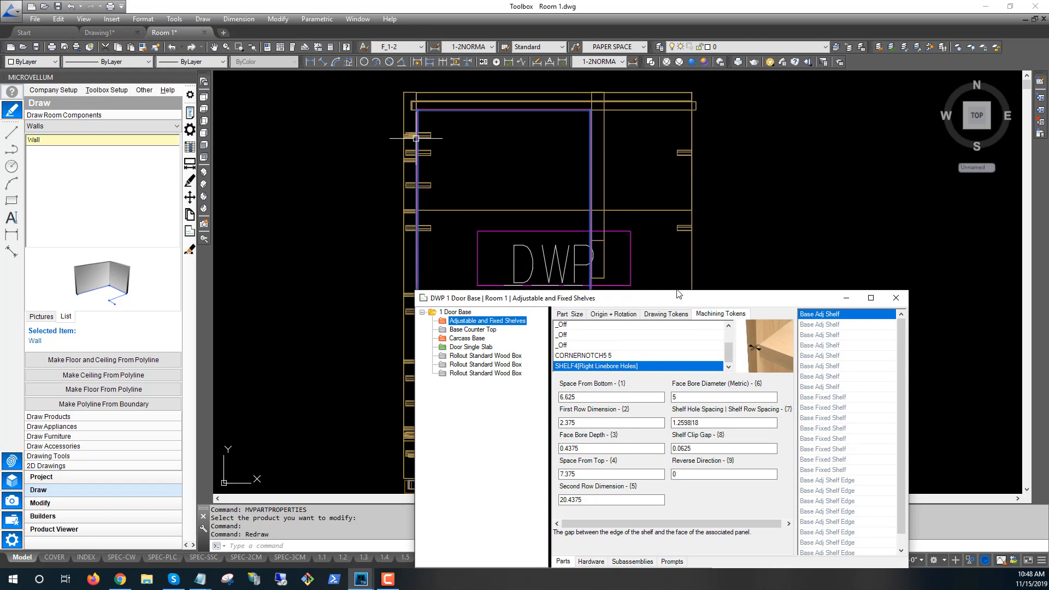
left_click_drag(678, 294, 602, 190)
left_click(819, 194)
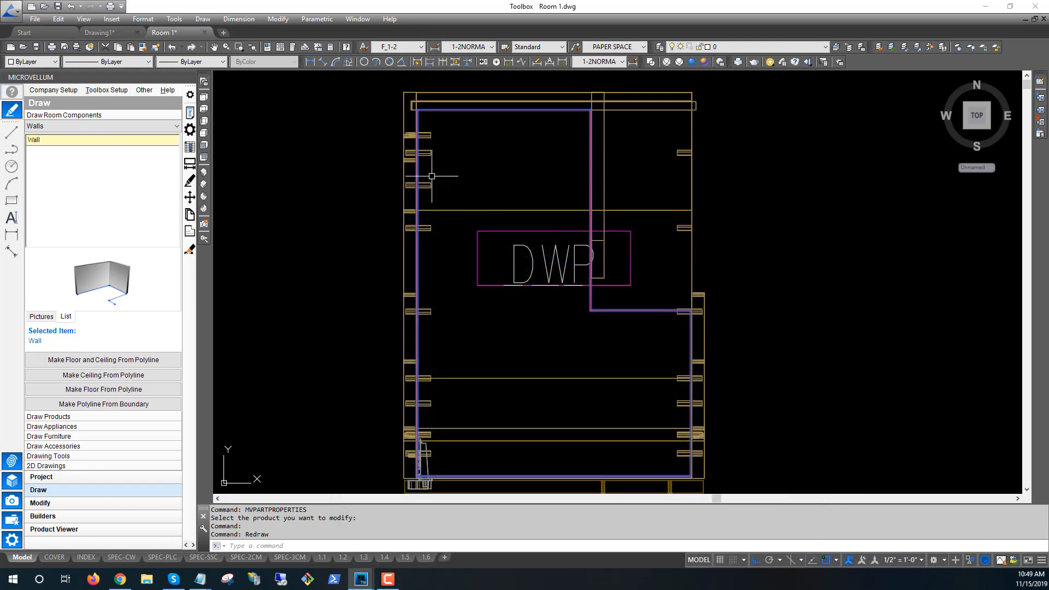
Step: Add a horizontal linear dimension for the width of the shelf's corner notch, placed across the notch in the top view
key("Escape")
key("Escape")
scroll(705, 296, "up", 4)
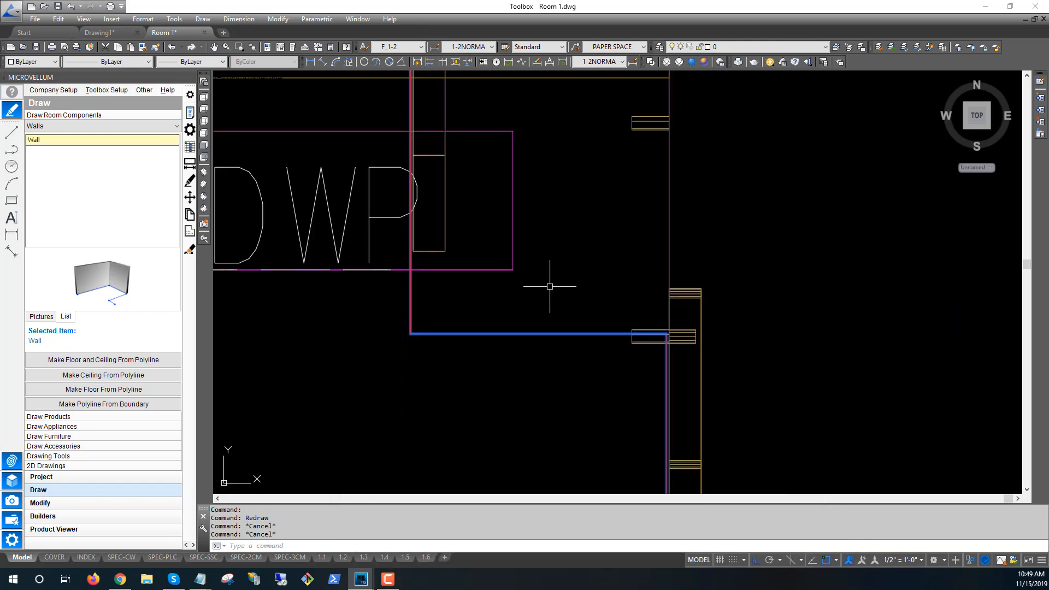
scroll(513, 286, "up", 2)
left_click(310, 63)
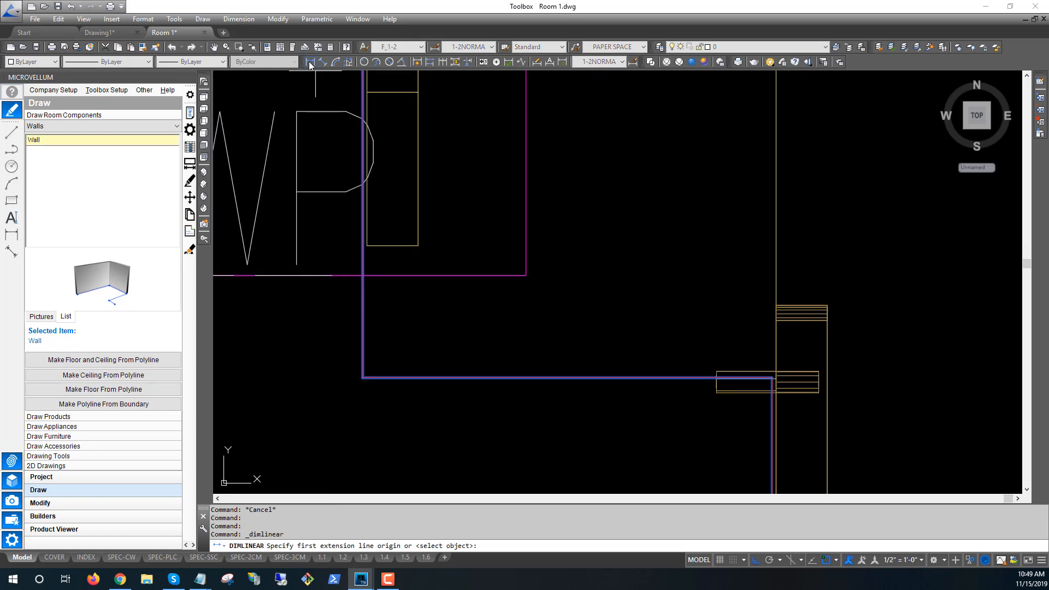
left_click(771, 377)
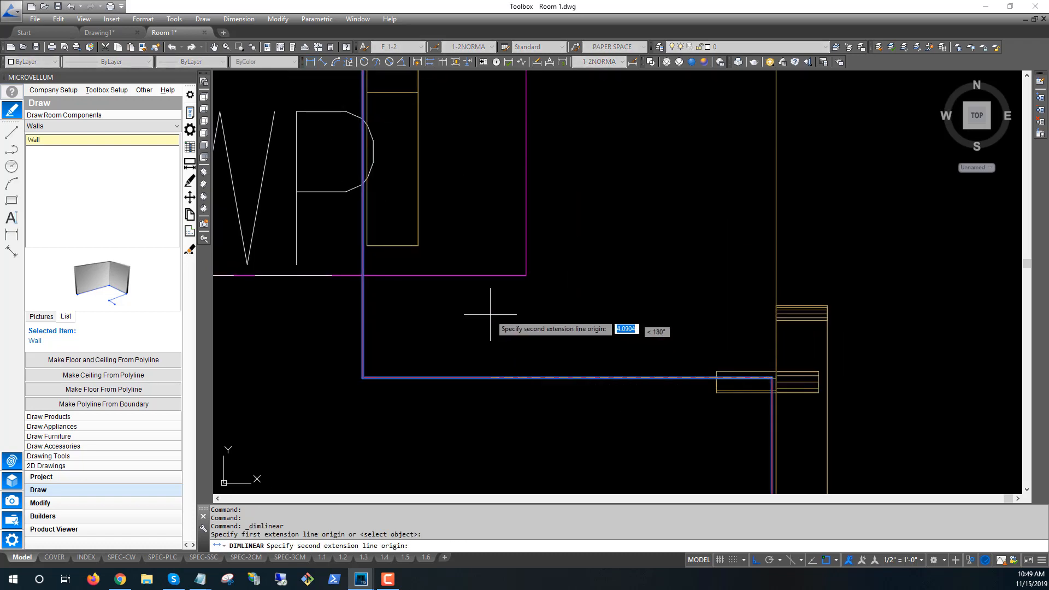
left_click(363, 247)
scroll(448, 218, "down", 4)
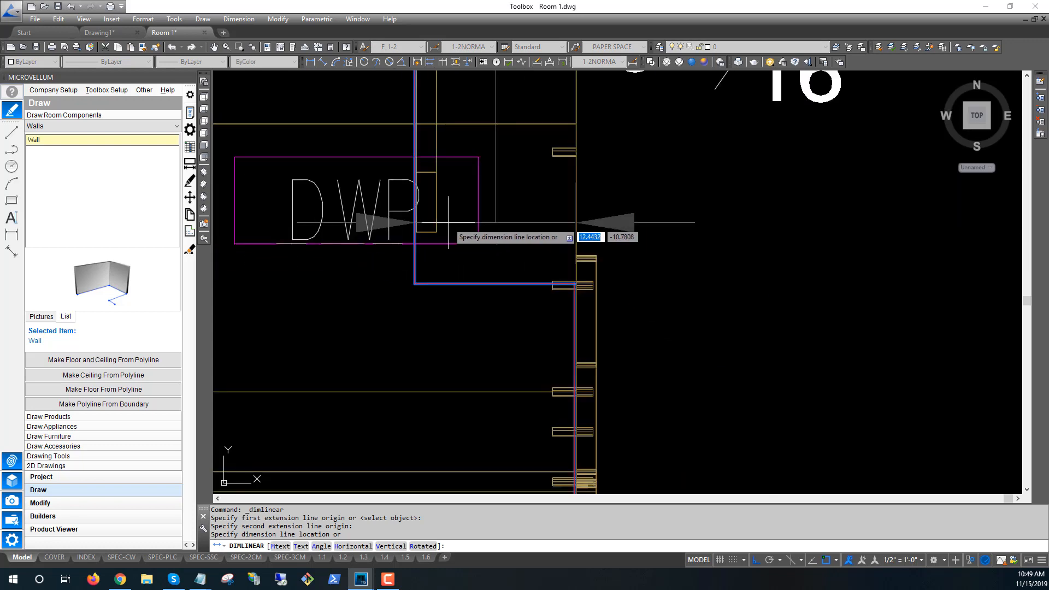
middle_click_drag(522, 313, 588, 351)
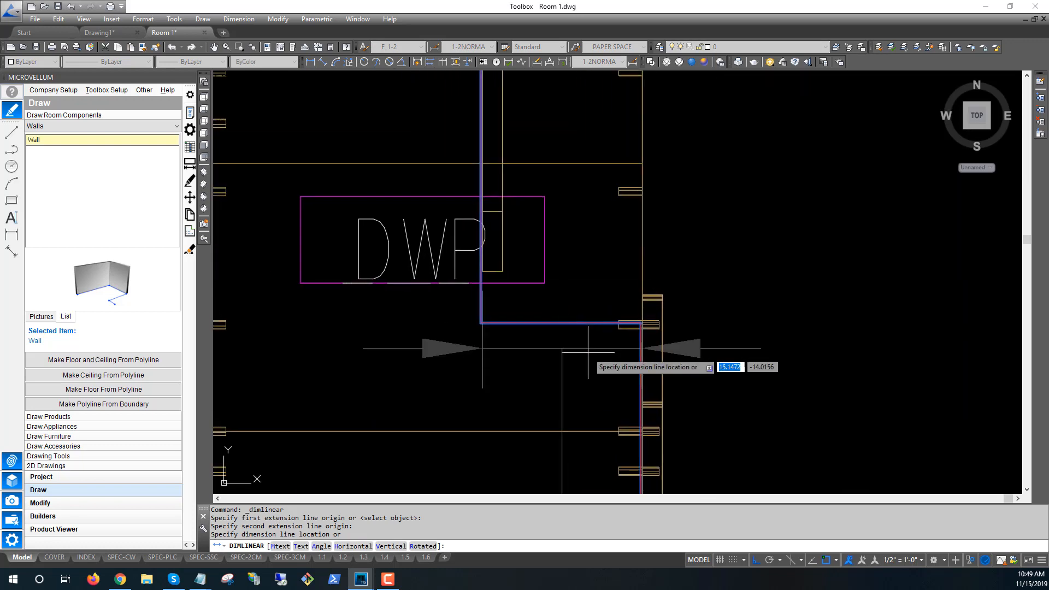
scroll(482, 275, "up", 5)
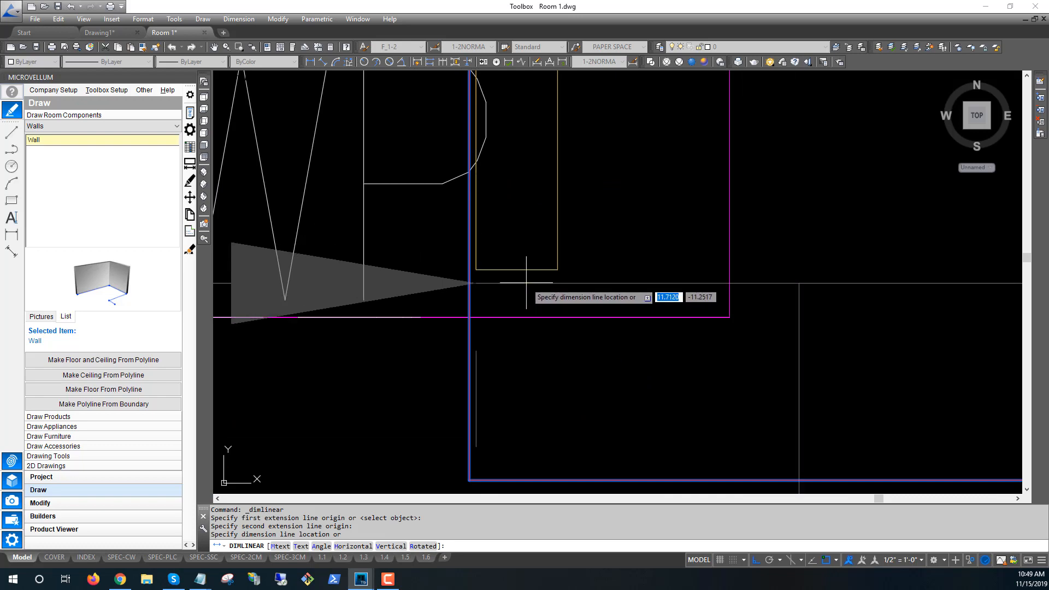
scroll(526, 283, "down", 5)
left_click(592, 140)
middle_click_drag(592, 140, 604, 323)
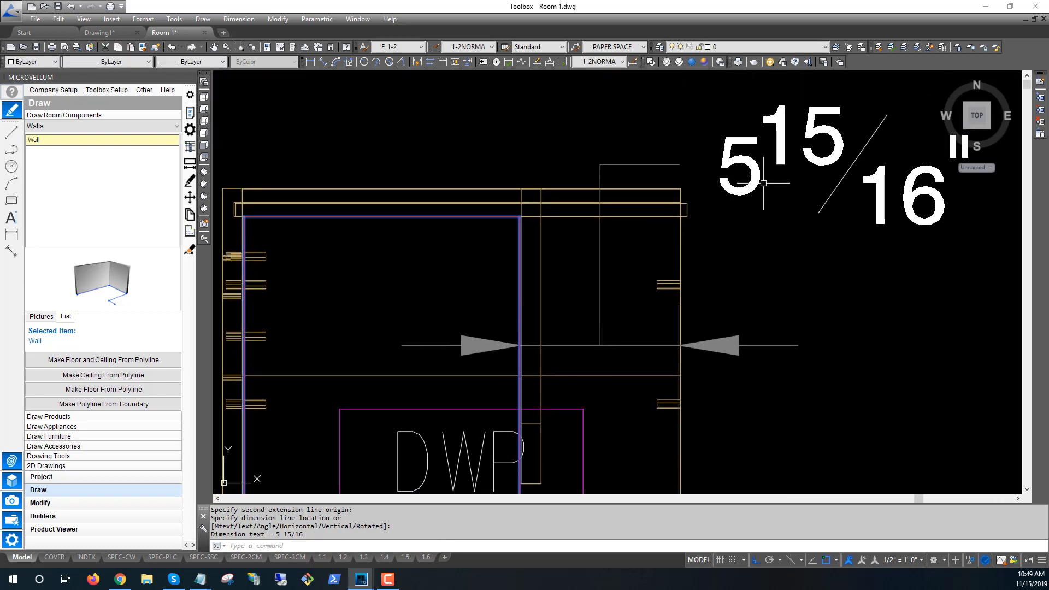
Step: Open the part properties of the DWP 1 Door Base product and show the Adjustable and Fixed Shelves subassembly's properties
scroll(710, 181, "down", 4)
scroll(688, 262, "up", 2)
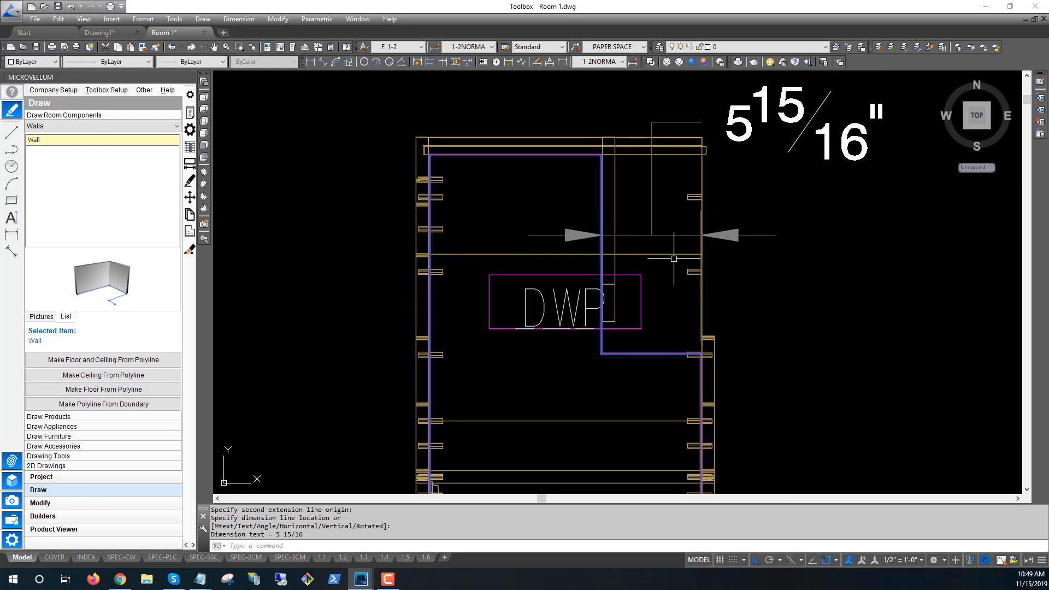
left_click(189, 130)
left_click(517, 203)
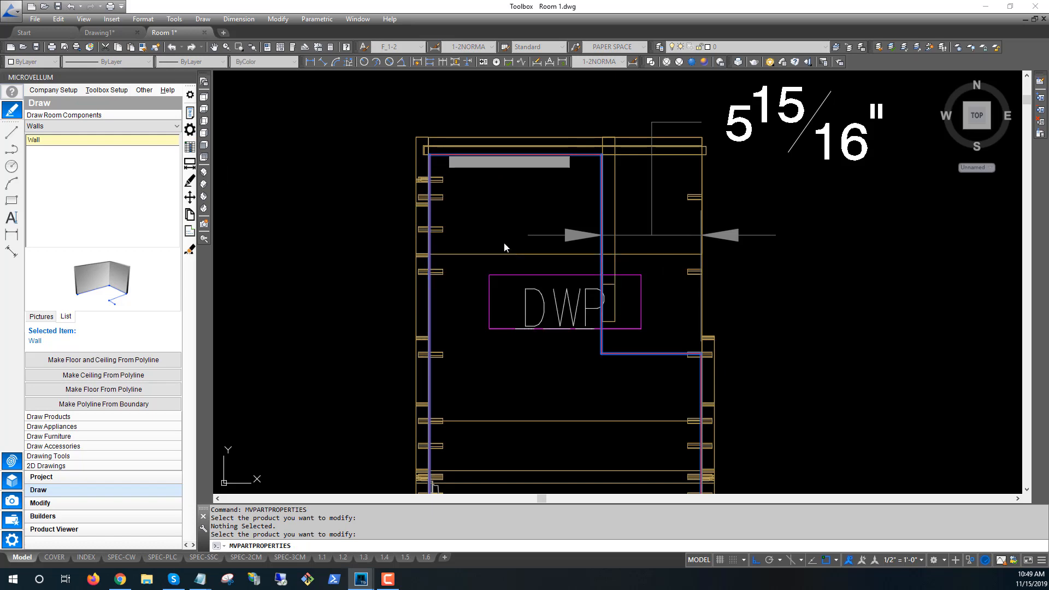
left_click(326, 147)
right_click(334, 147)
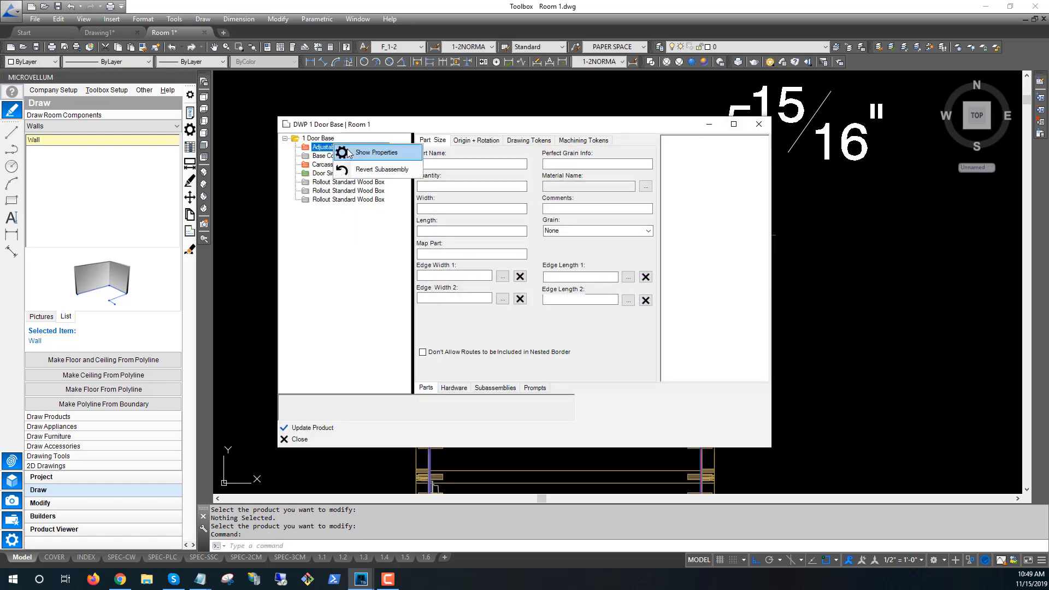
left_click(376, 152)
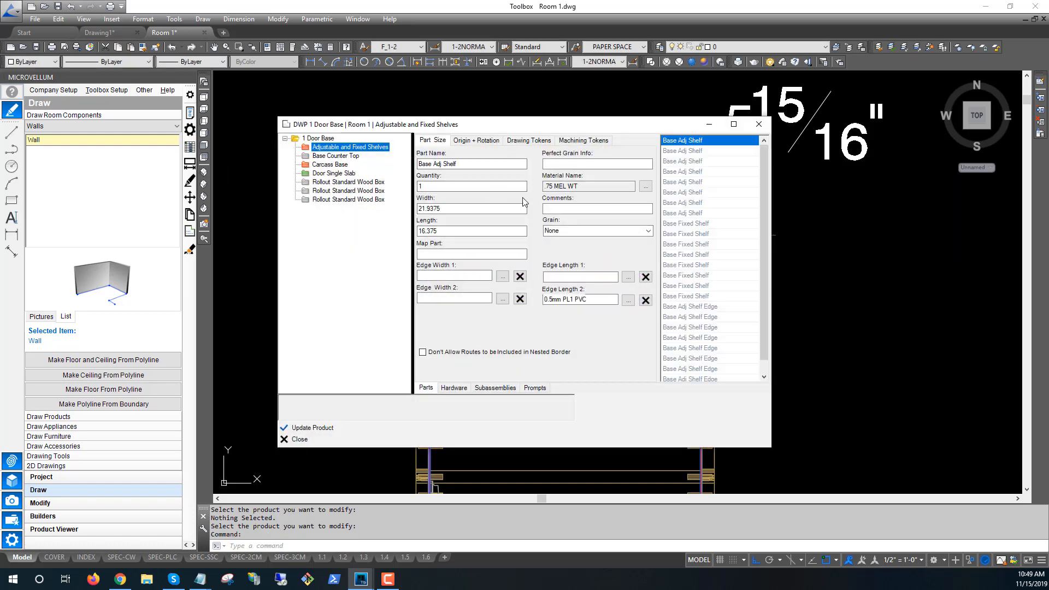
Step: Set the Shelf Clip Gap formula of the first Base Adj Shelf's last SHELF4[Right Linebore Holes] token to =(6-Shelf_Clip_Gap_Linebore)*-1
left_click(582, 140)
scroll(588, 164, "down", 2)
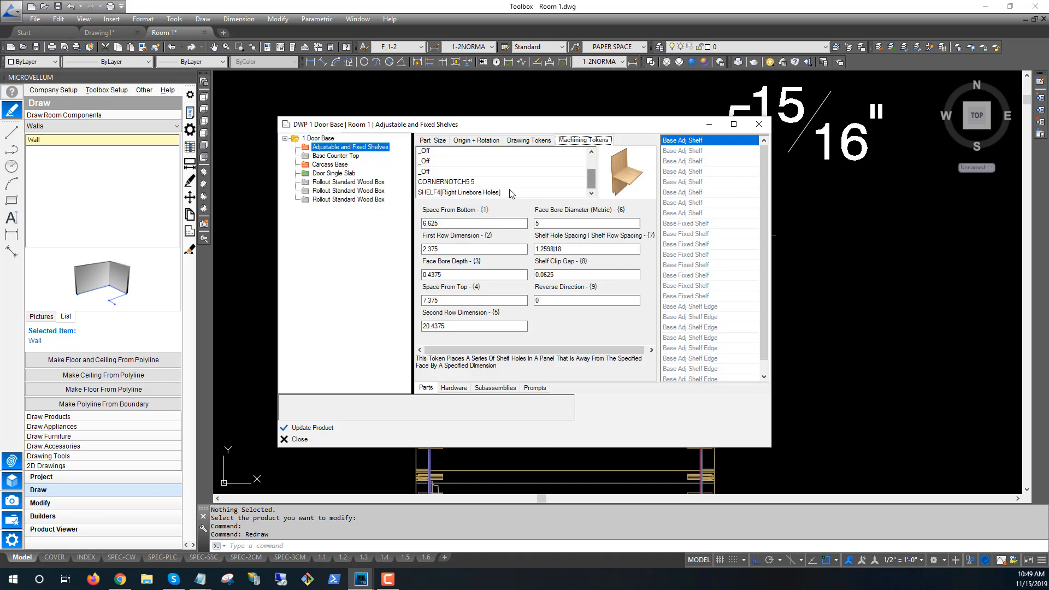
left_click(512, 192)
left_click(539, 274)
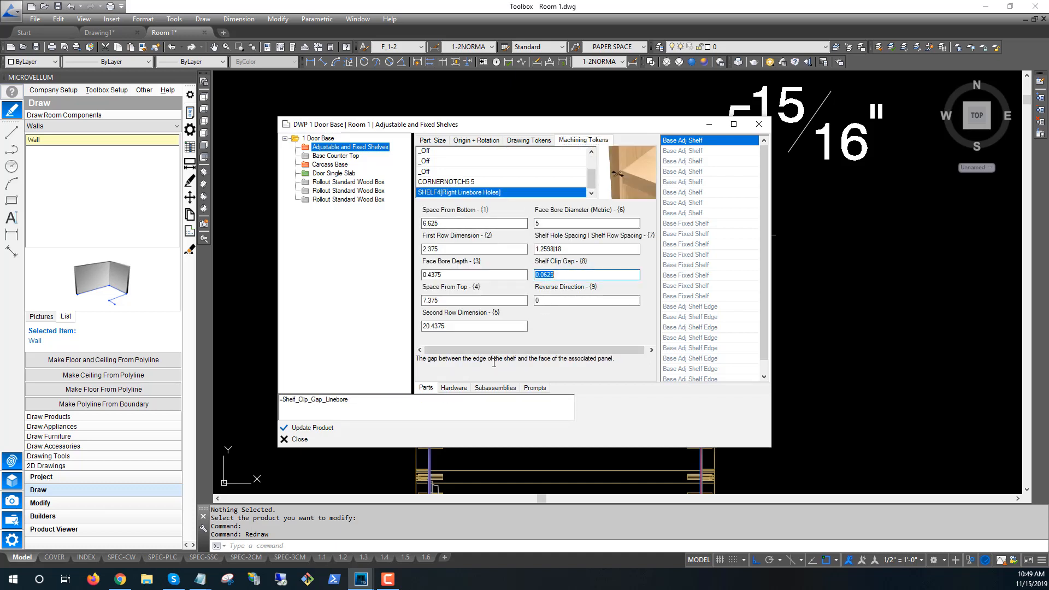
left_click(281, 401)
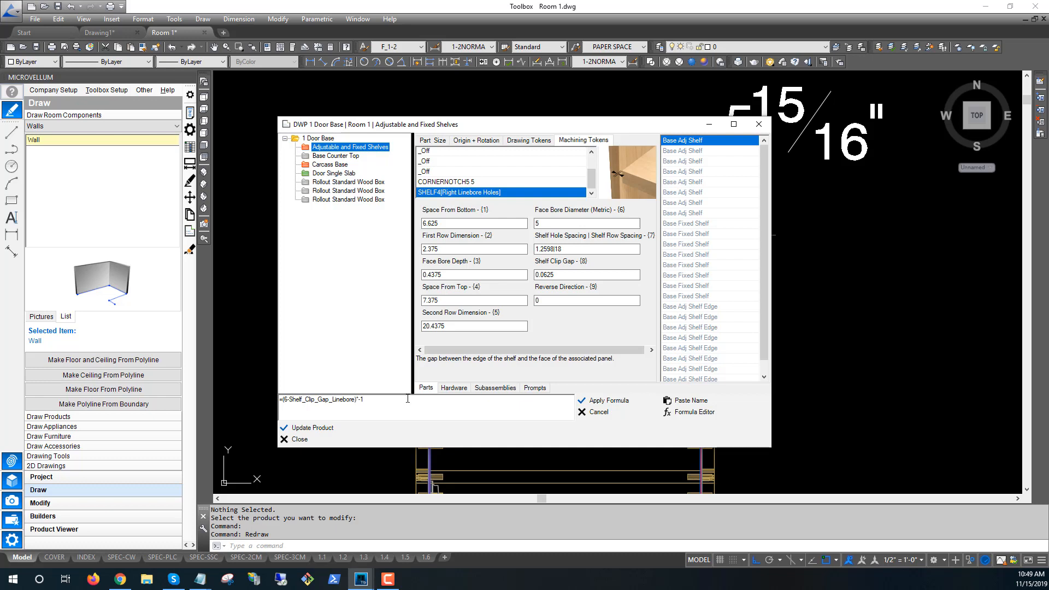
left_click(601, 400)
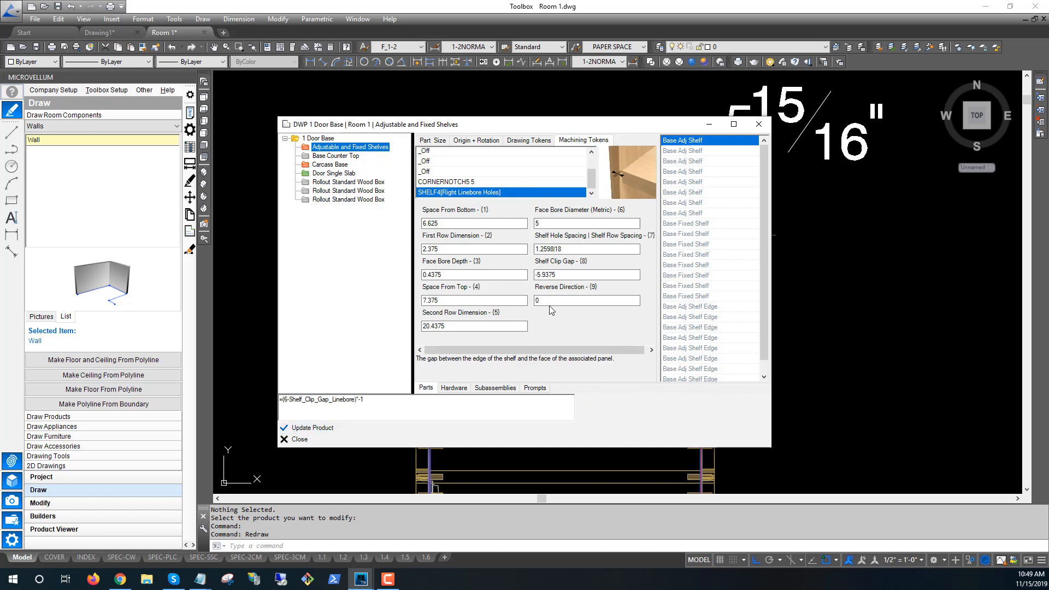
left_click(566, 274)
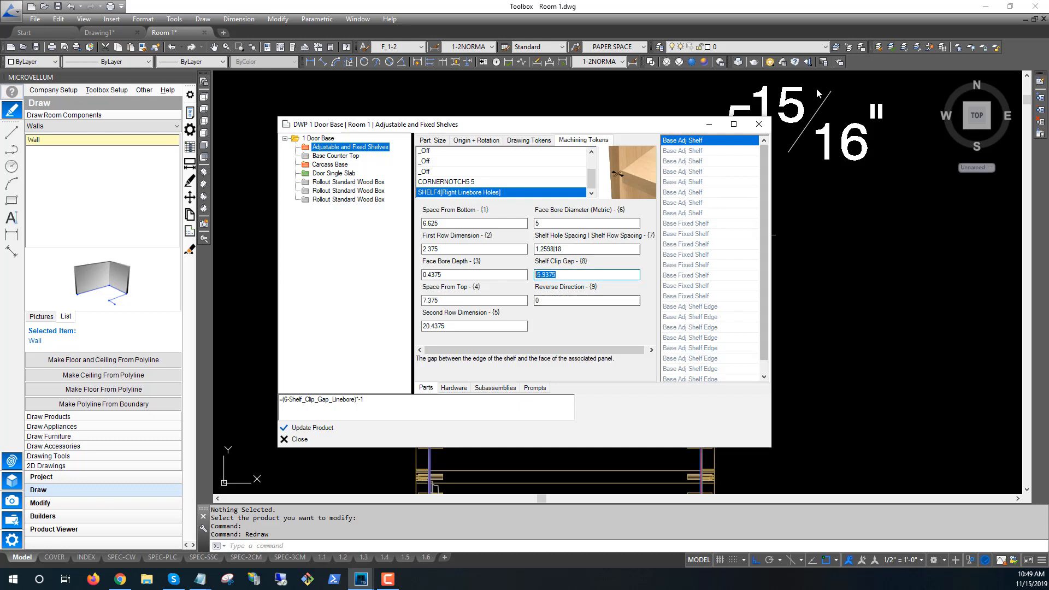
Step: Update the 1 Door Base product, saving the Adjustable and Fixed Shelves subassembly, and close the part properties
left_click(389, 429)
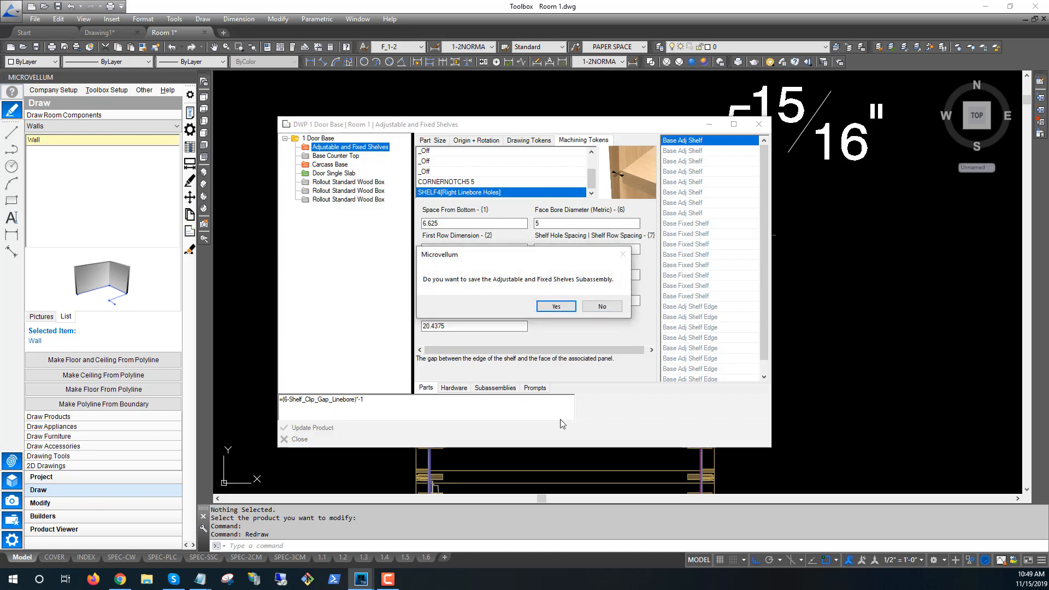
left_click(554, 307)
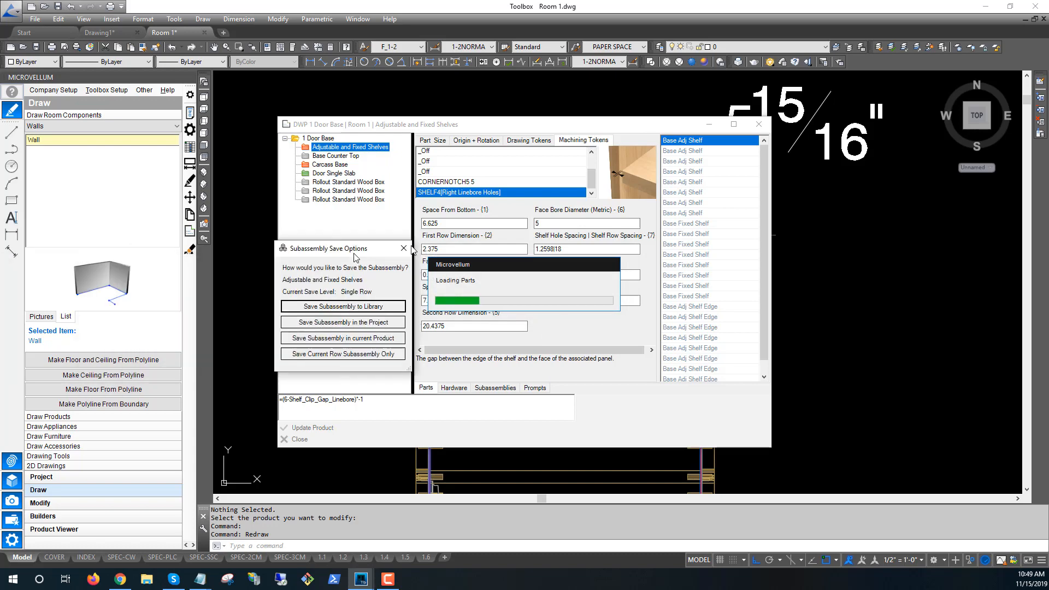
left_click_drag(355, 253, 420, 243)
left_click(375, 344)
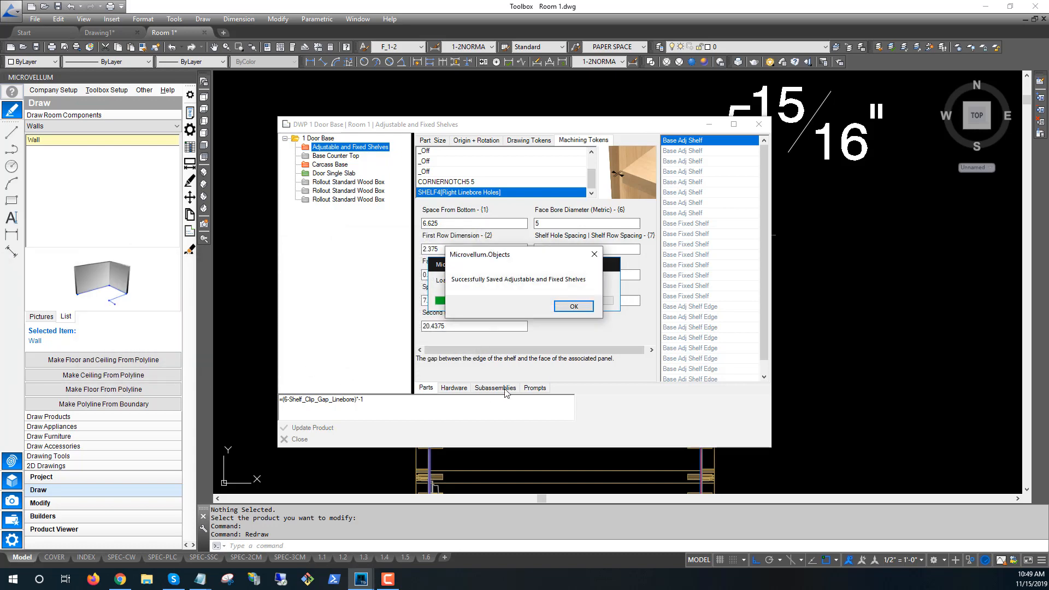
left_click(573, 307)
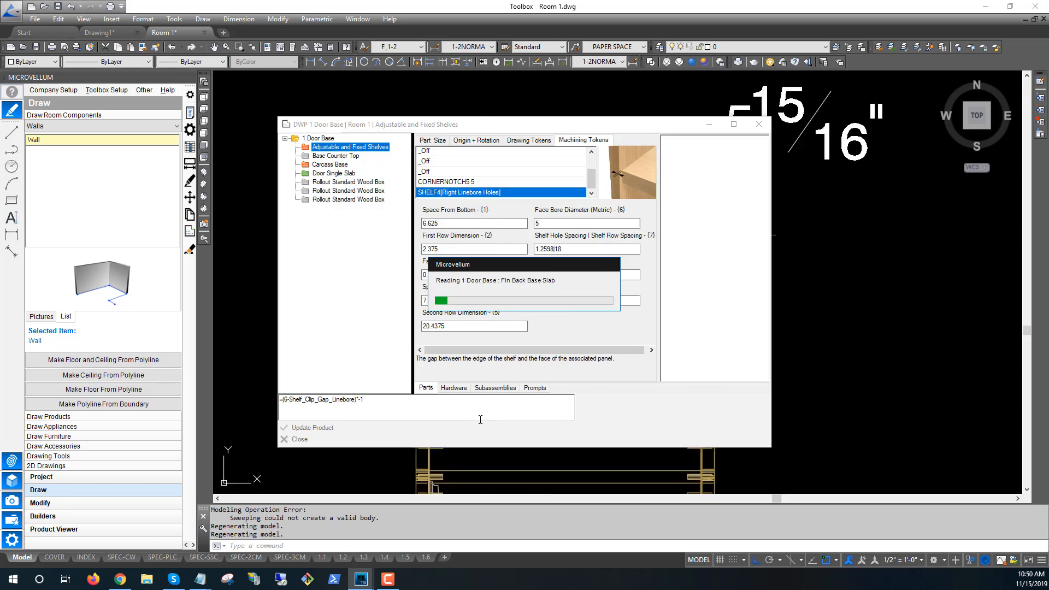
left_click(377, 440)
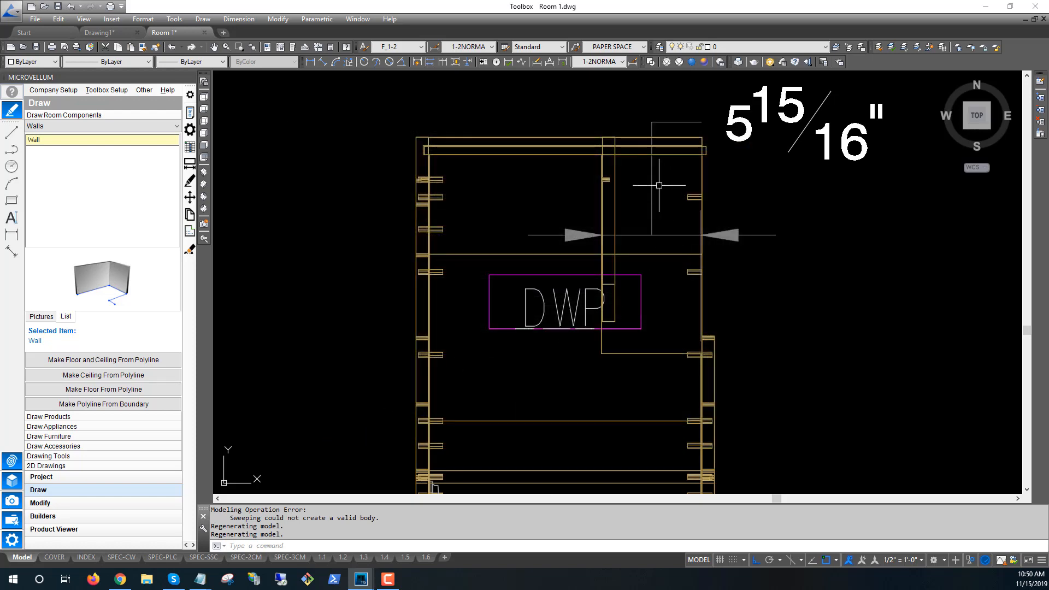
Step: Examine the shelf's clip holes along the notch edge and the right cabinet side in the updated top view
left_click(611, 179)
key("Escape")
key("Escape")
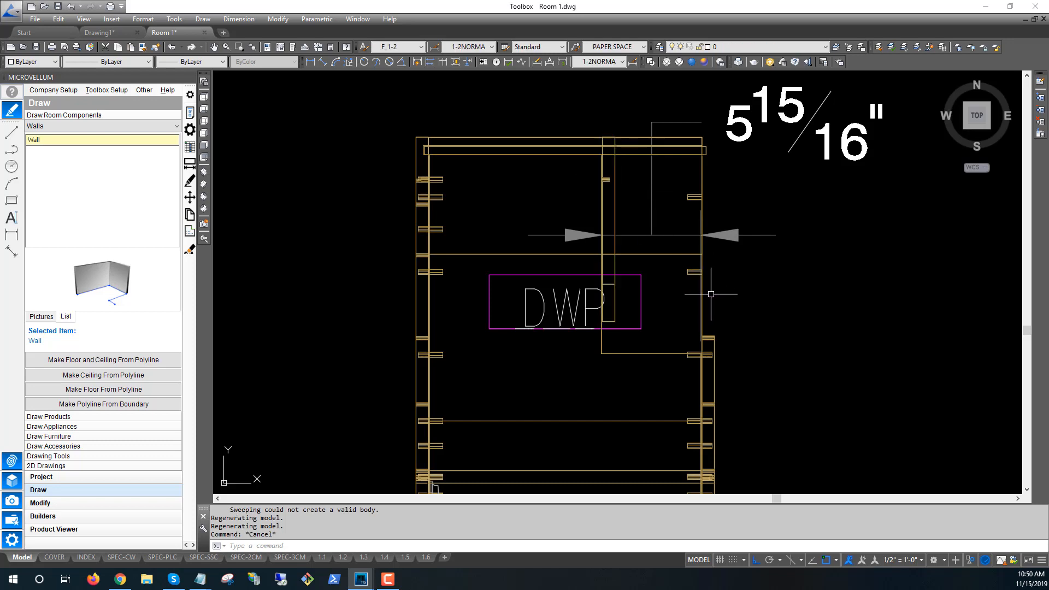
middle_click_drag(603, 267, 605, 276)
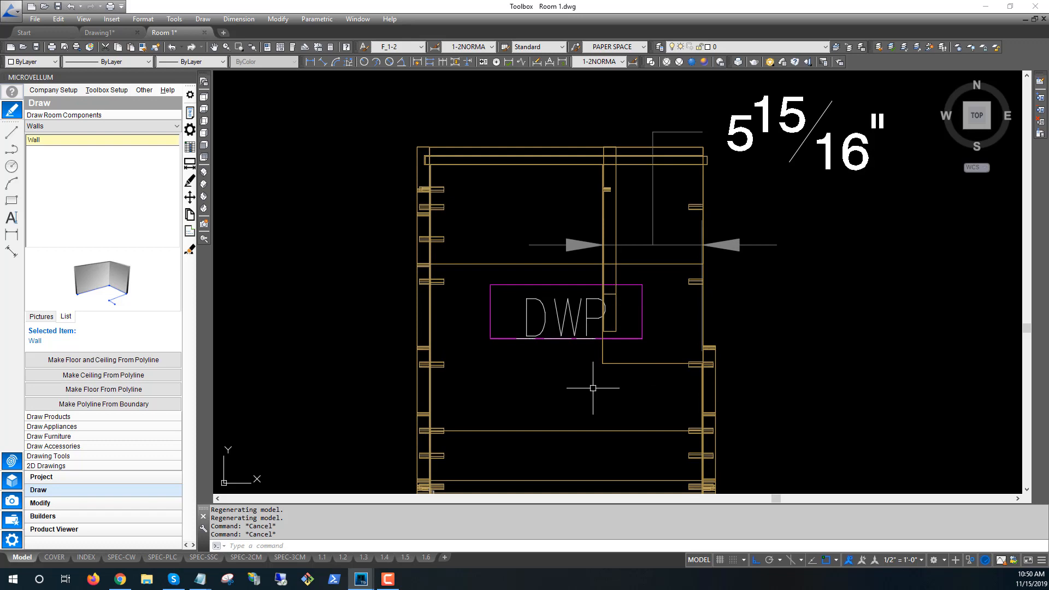
scroll(593, 388, "up", 5)
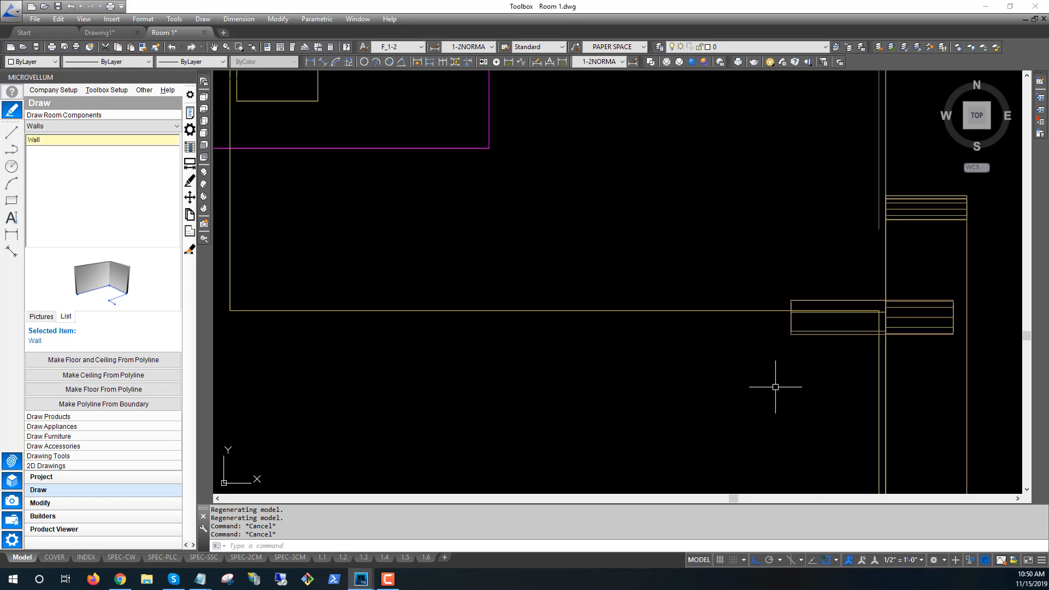
scroll(879, 361, "down", 2)
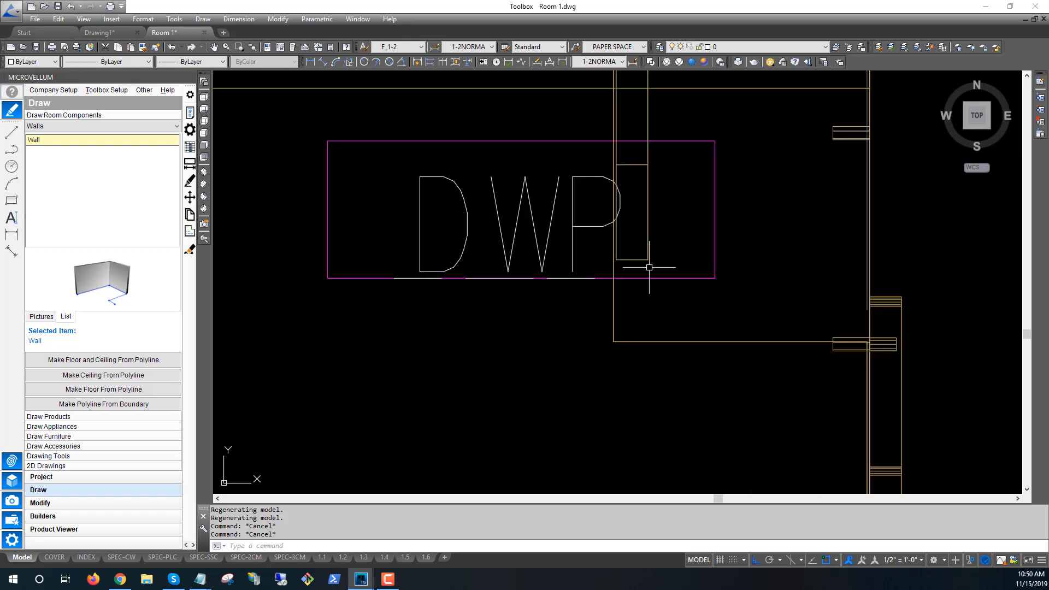
scroll(698, 269, "up", 1)
scroll(702, 302, "down", 2)
scroll(708, 197, "down", 1)
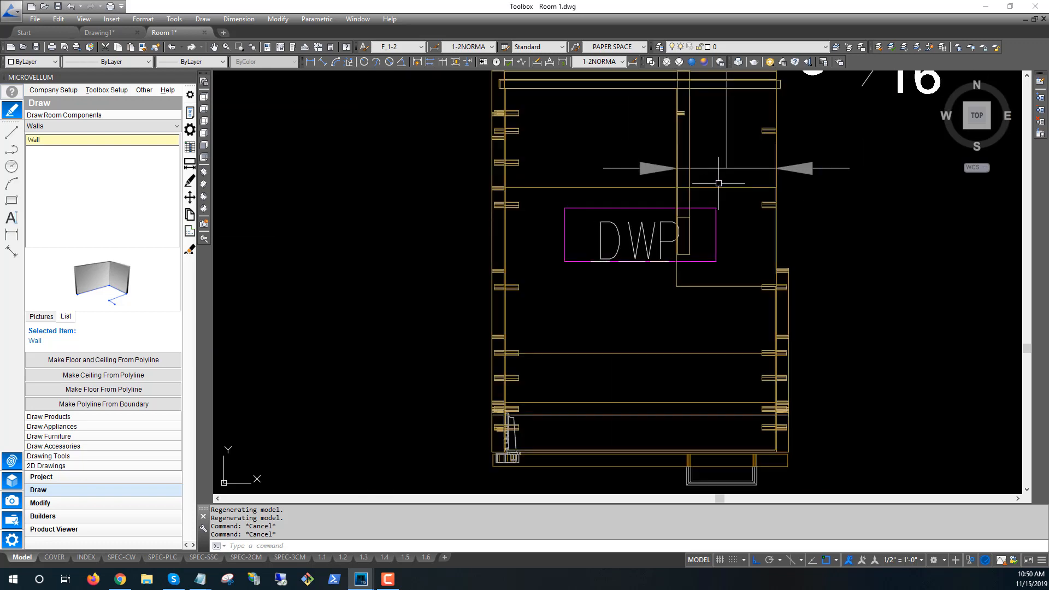
middle_click_drag(731, 162, 659, 256)
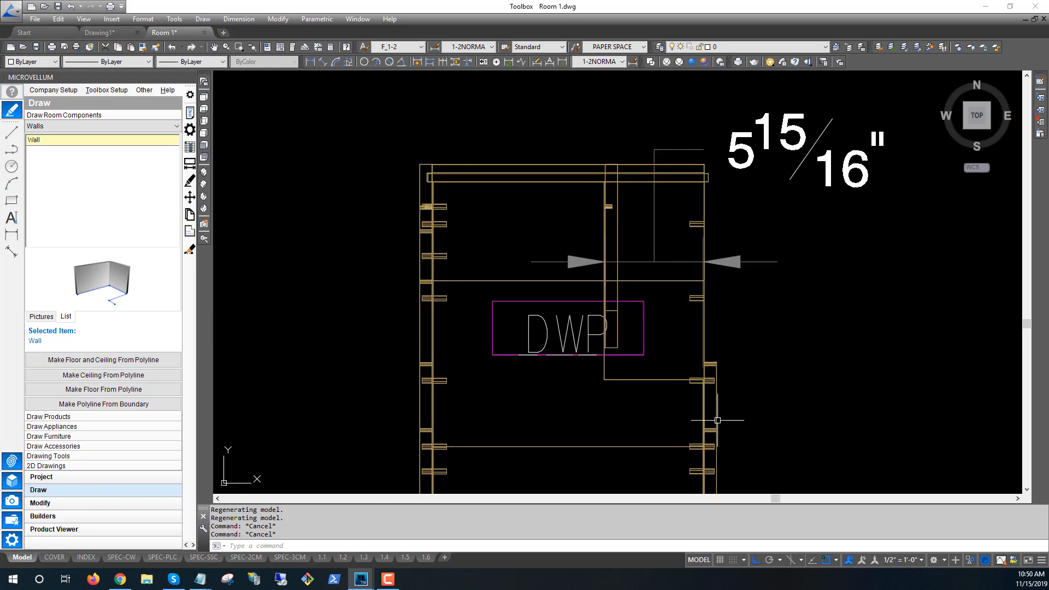
middle_click_drag(636, 395, 618, 341)
middle_click_drag(582, 387, 589, 365)
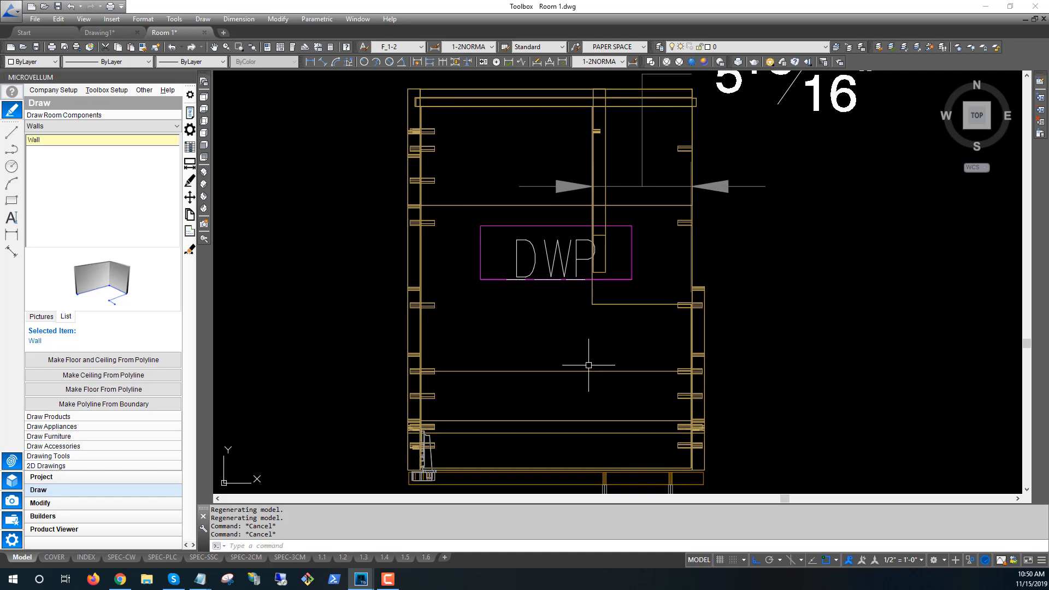